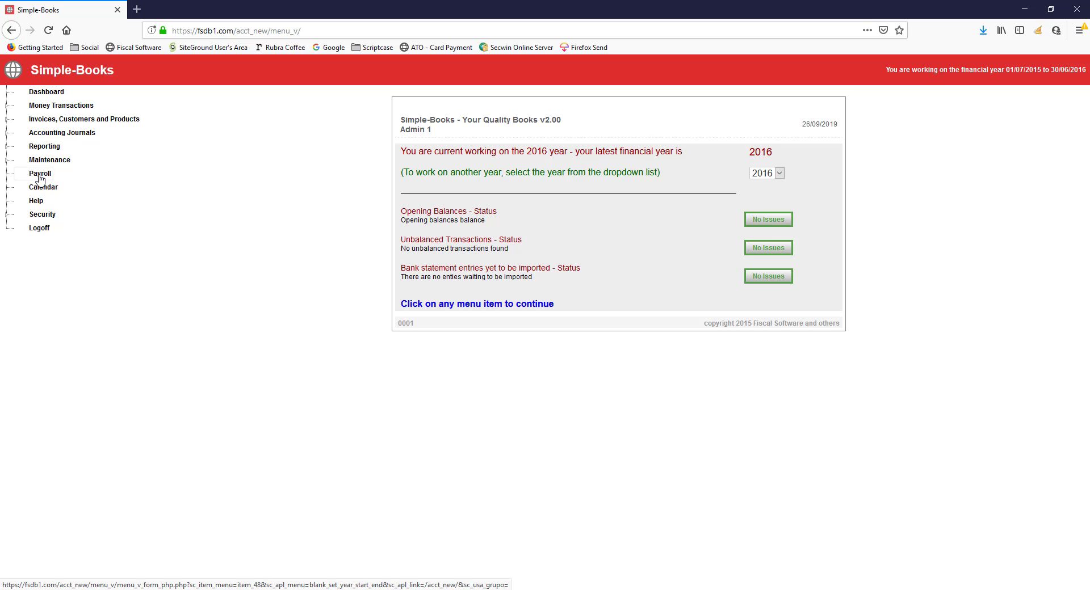
Open the payroll module and bring up its company information form
{"action": "left_click", "coordinate": [40, 176]}
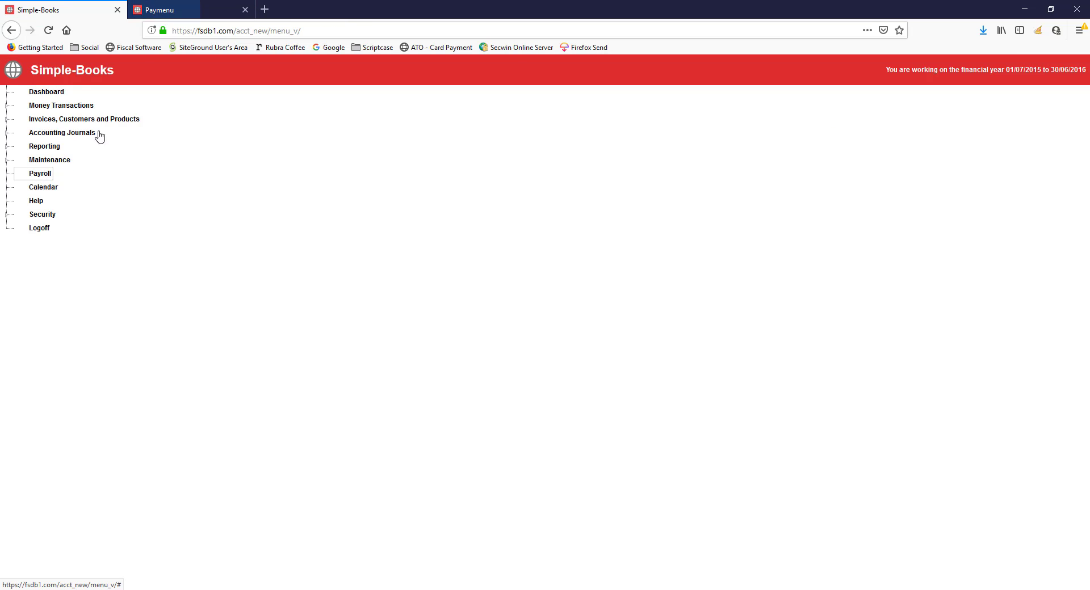
{"action": "left_click", "coordinate": [181, 13]}
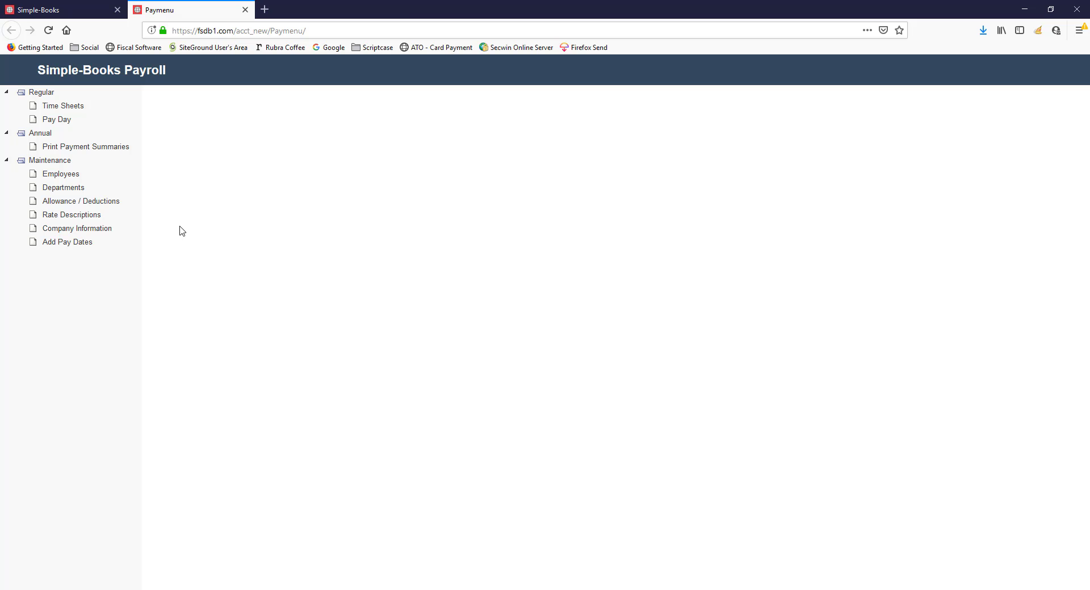
{"action": "left_click", "coordinate": [94, 232]}
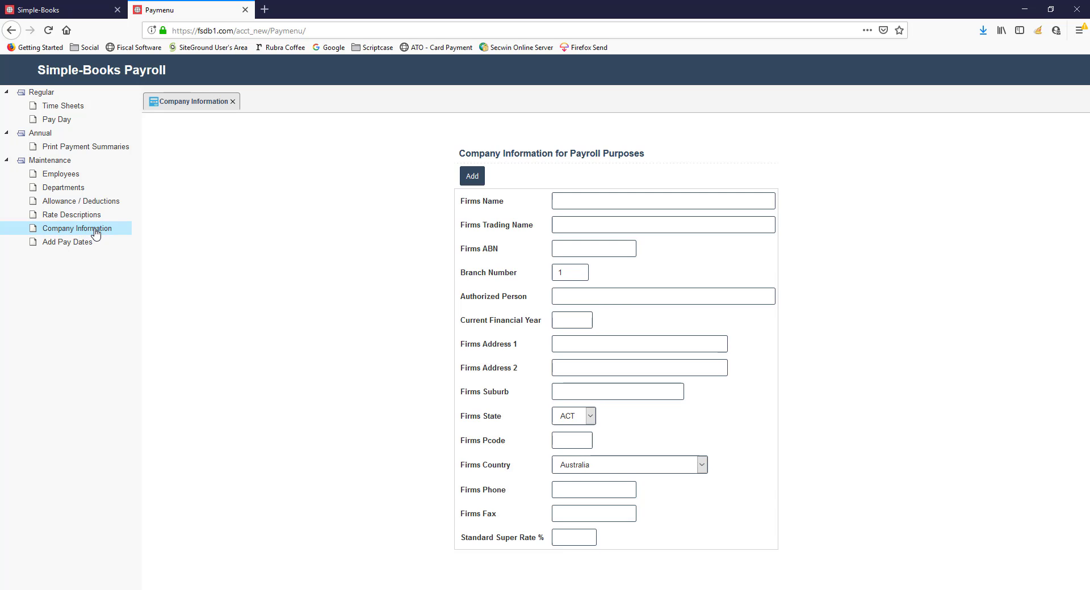
Enter ABC Pty Ltd as the firm's name
{"action": "left_click", "coordinate": [563, 200]}
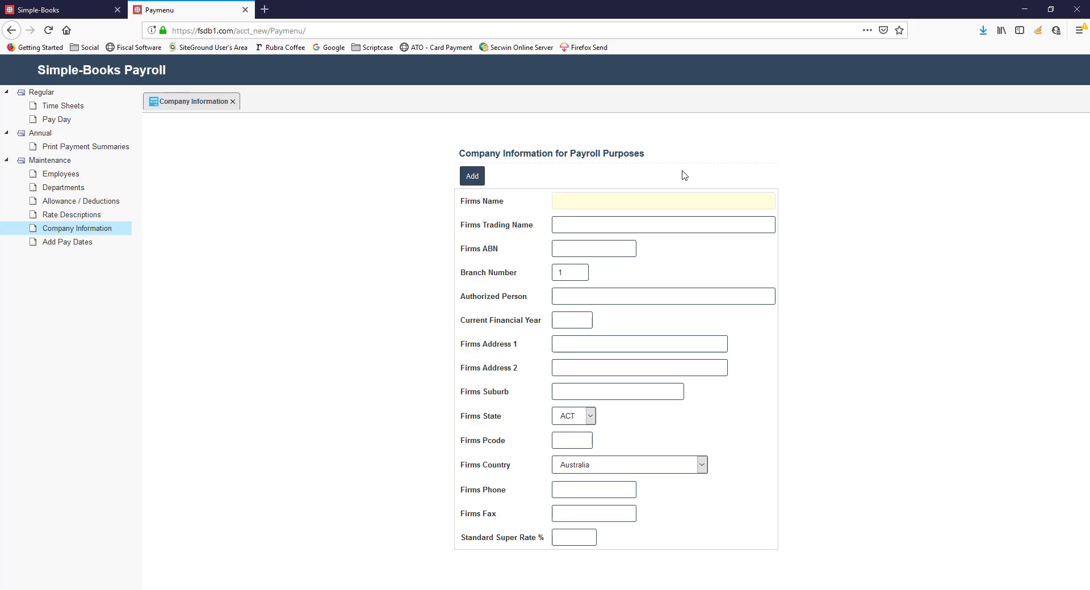
{"action": "type", "text": "ABC"}
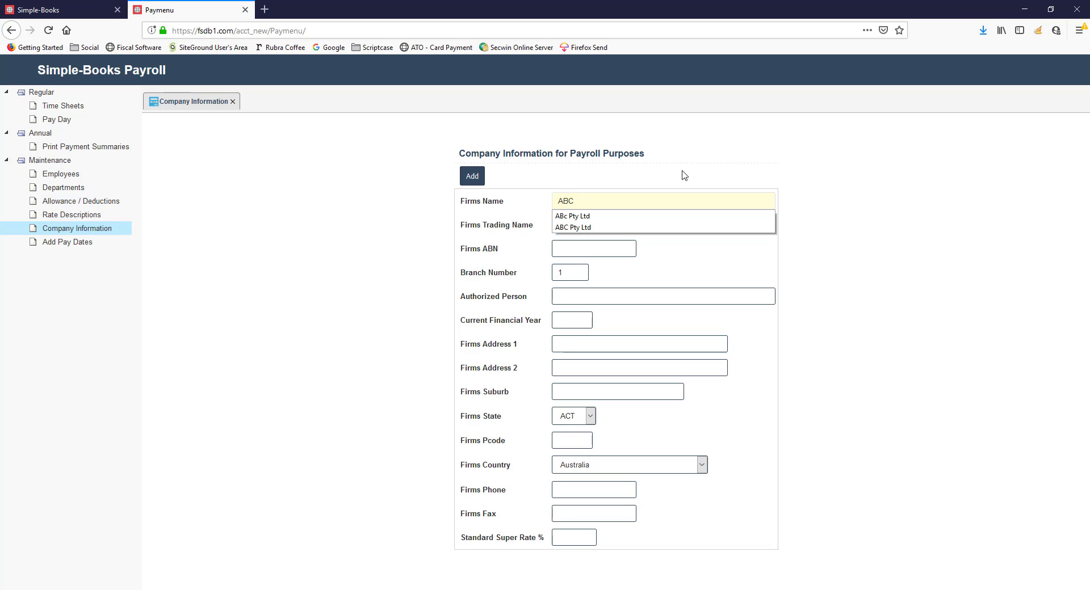
{"action": "type", "text": " Pty"}
{"action": "key", "text": "BackSpace"}
{"action": "key", "text": "BackSpace"}
{"action": "type", "text": "Ltd"}
{"action": "key", "text": "Tab"}
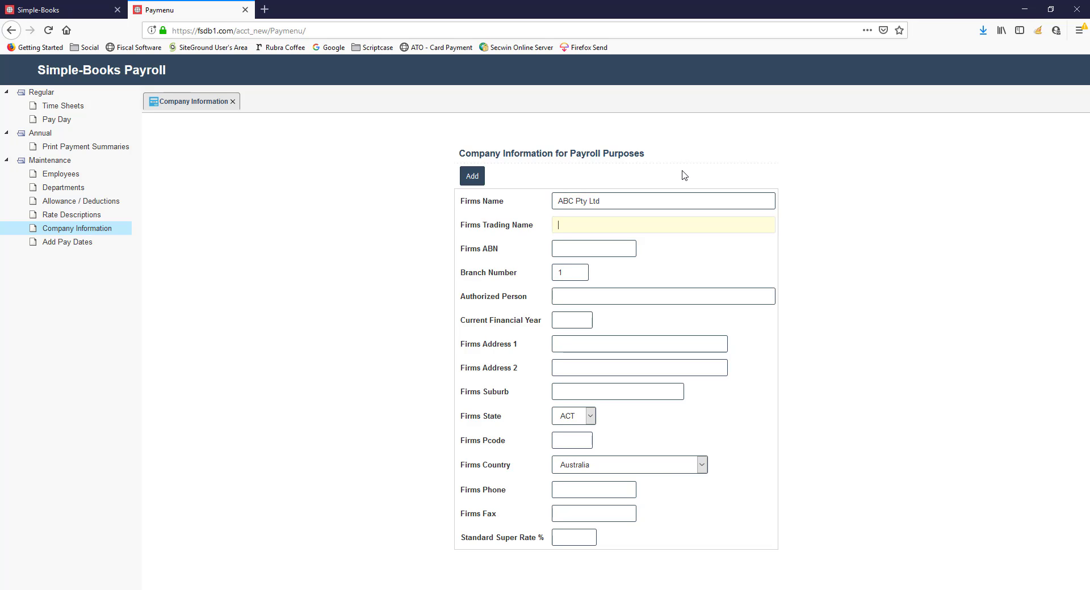
Enter ABC Trading as the firm's trading name and fill in the firm's ABN
{"action": "type", "text": "ABC"}
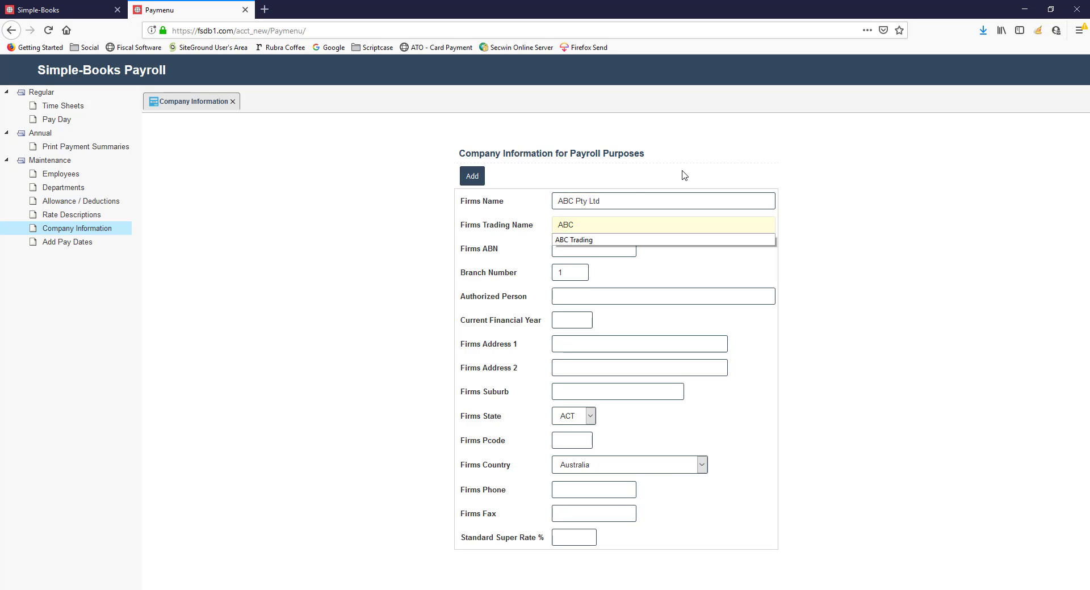
{"action": "type", "text": " Trading"}
{"action": "key", "text": "Tab"}
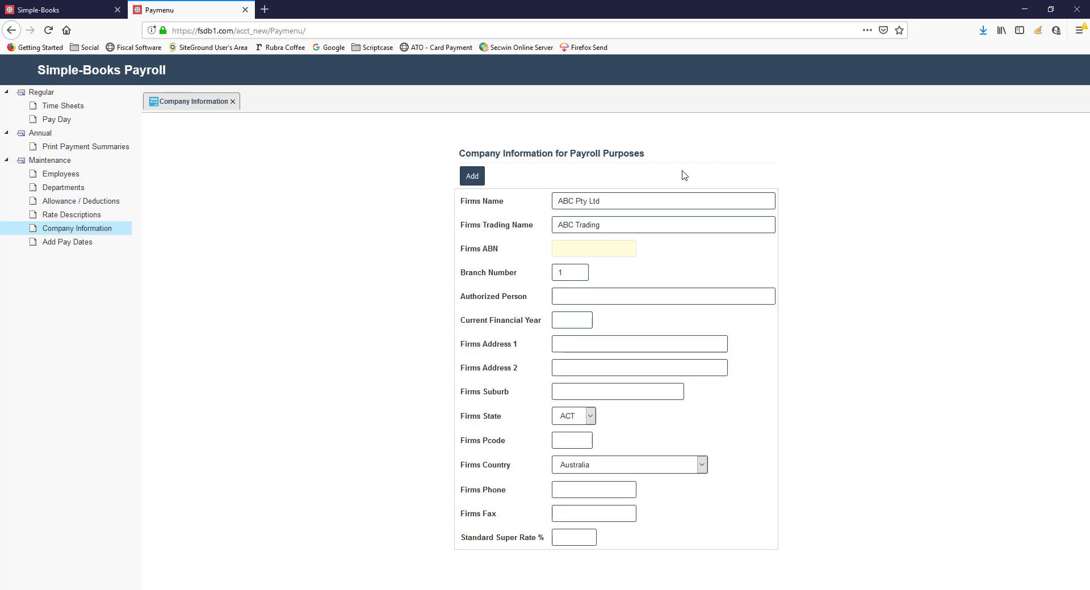
{"action": "key", "text": "Down"}
{"action": "key", "text": "Down"}
{"action": "key", "text": "Tab"}
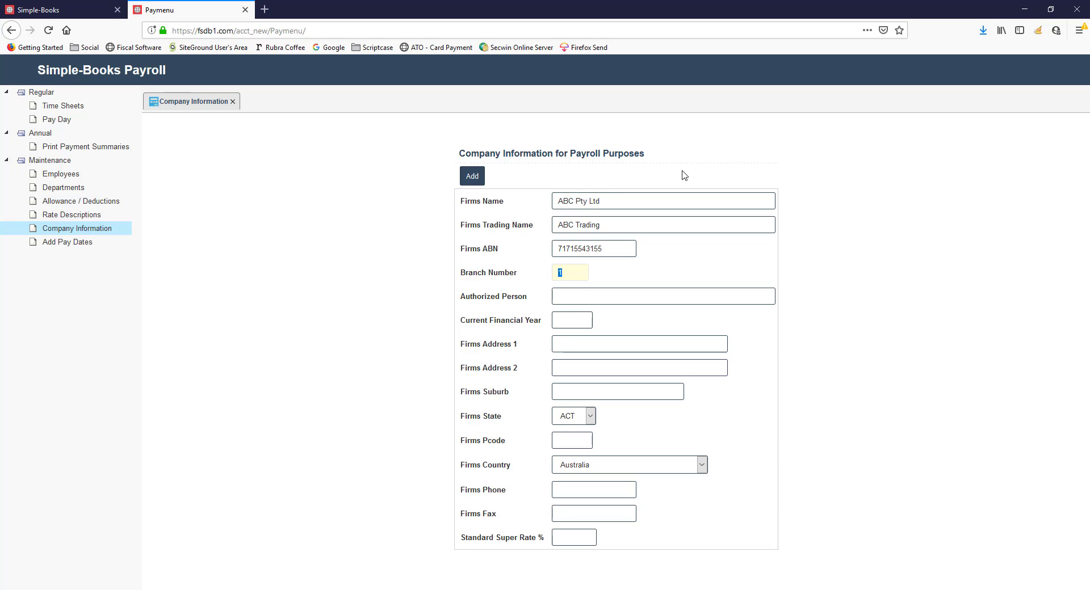
Keep branch number 1, fill in the authorized person's full name and set the current financial year to 2020
{"action": "key", "text": "Tab"}
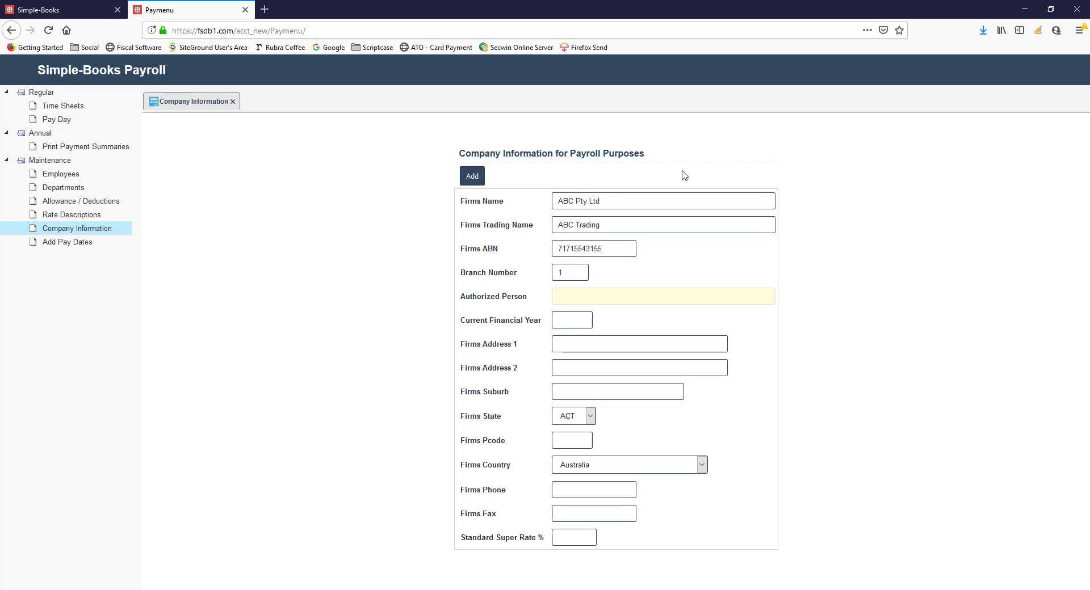
{"action": "type", "text": "Peter Smith"}
{"action": "key", "text": "Tab"}
{"action": "type", "text": "2020"}
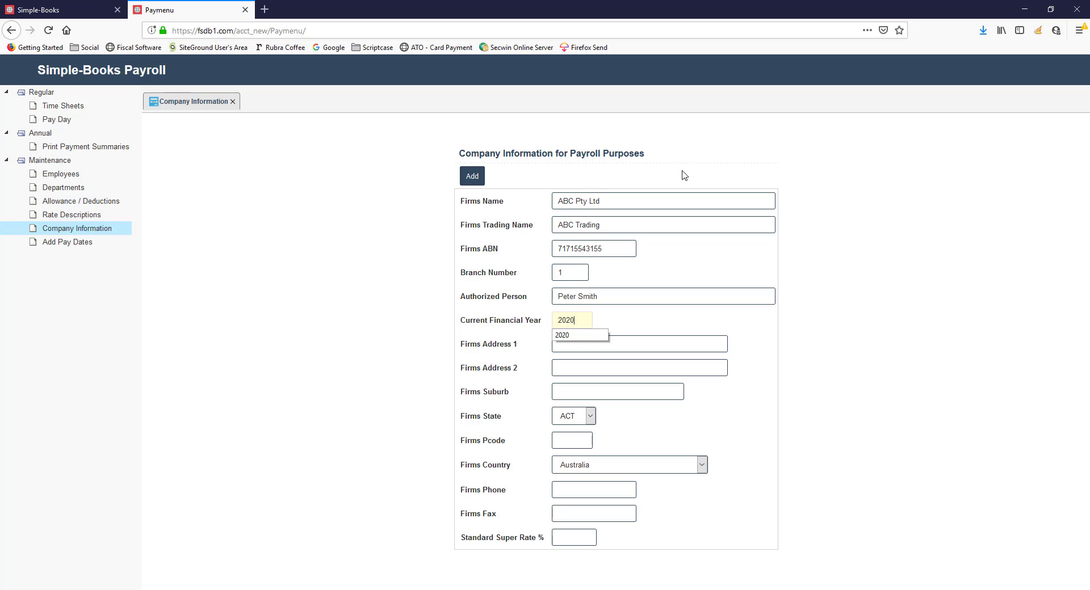
{"action": "key", "text": "Tab"}
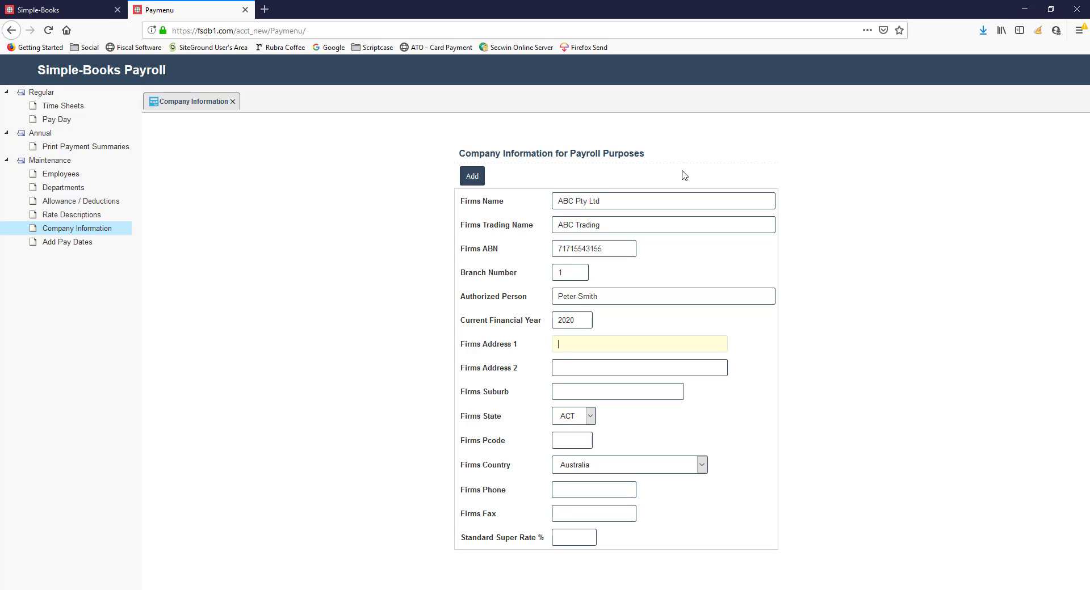
Fill in the firm's street address and suburb, leaving the second address line empty, and choose WA as the state
{"action": "type", "text": "22"}
{"action": "key", "text": "Down"}
{"action": "key", "text": "Tab"}
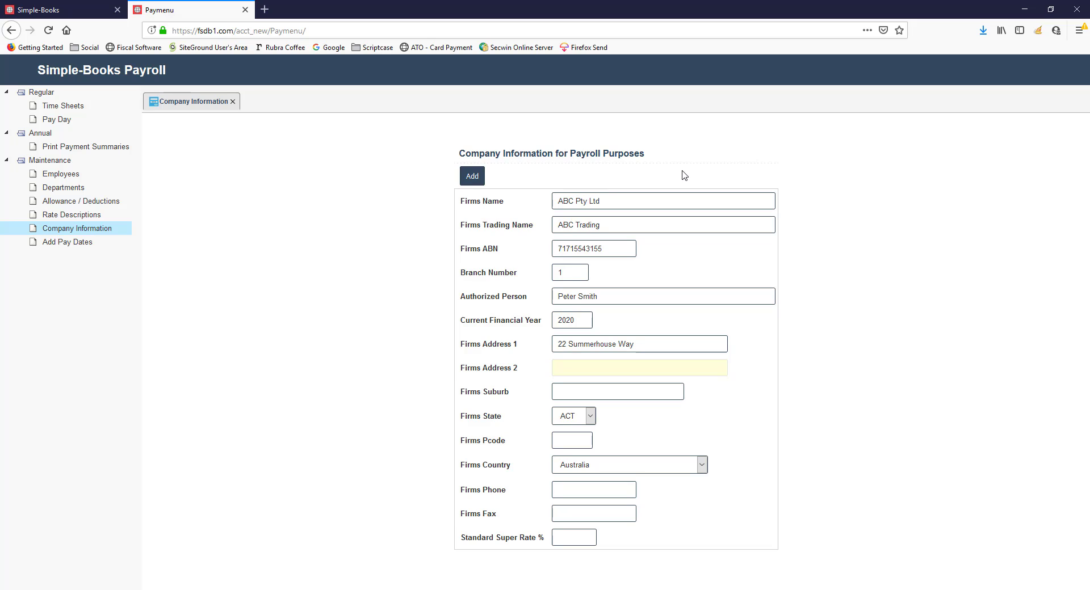
{"action": "key", "text": "Tab"}
{"action": "key", "text": "Down"}
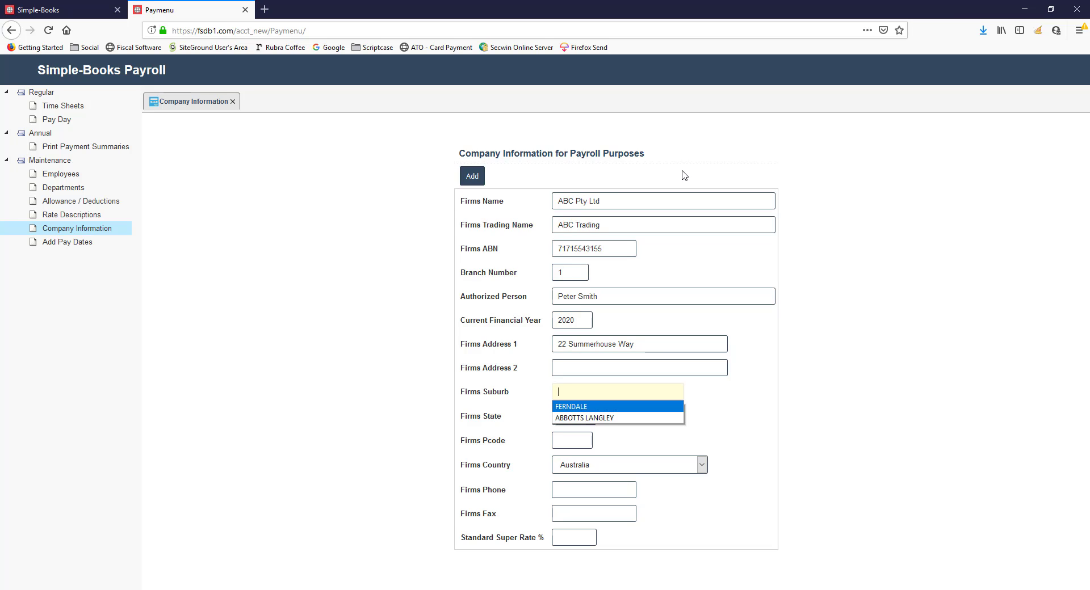
{"action": "key", "text": "Tab"}
{"action": "key", "text": "w"}
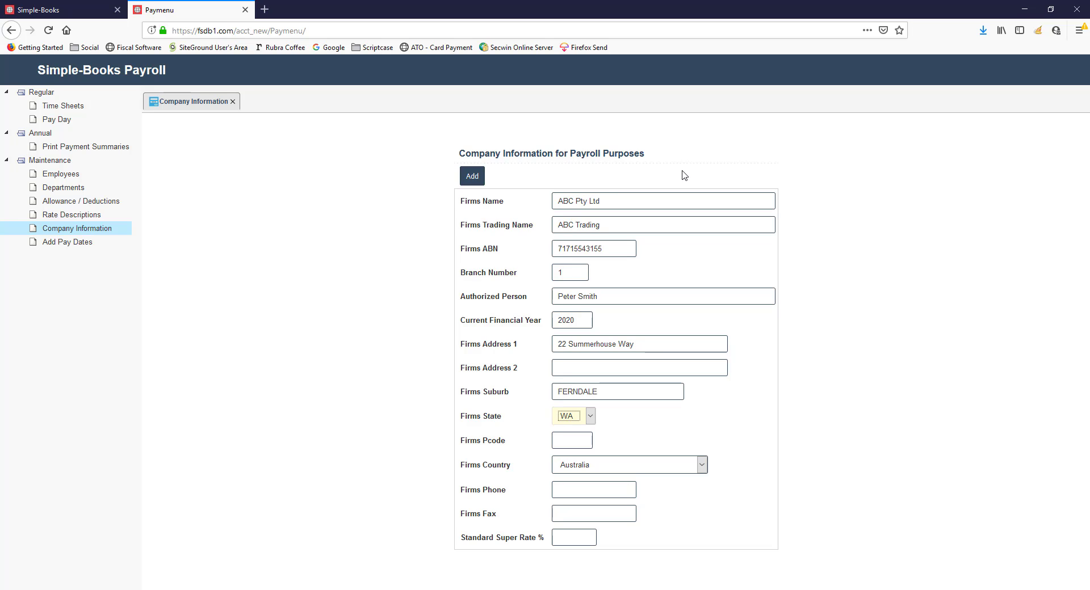
Fill in the firm's postcode and keep Australia as the country
{"action": "key", "text": "Tab"}
{"action": "type", "text": "6104"}
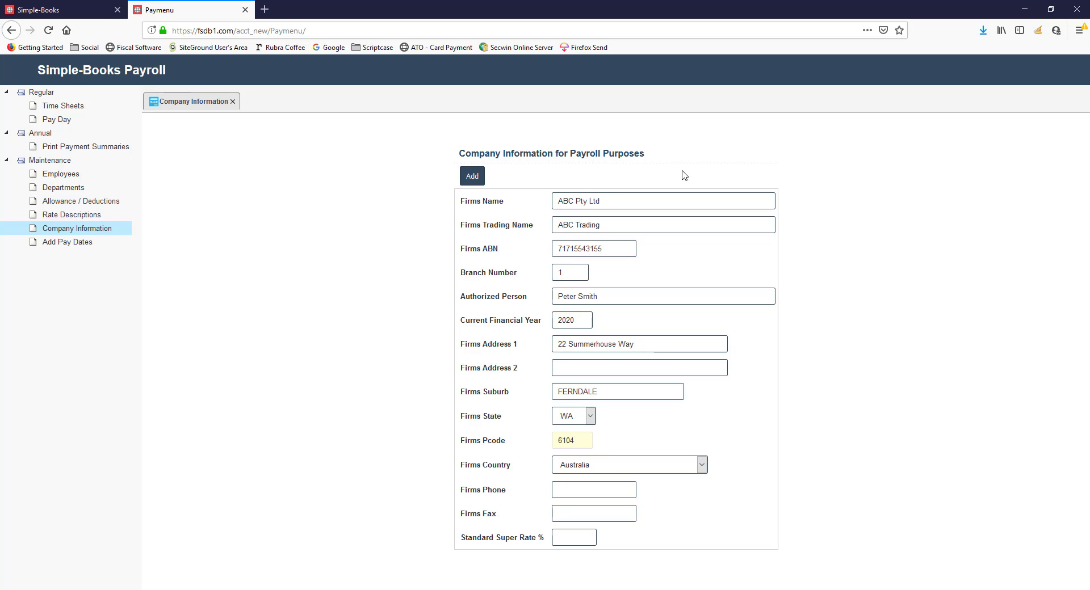
{"action": "key", "text": "BackSpace"}
{"action": "key", "text": "BackSpace"}
{"action": "type", "text": "48"}
{"action": "key", "text": "Tab"}
Fill in the firm's phone and fax numbers
{"action": "key", "text": "Tab"}
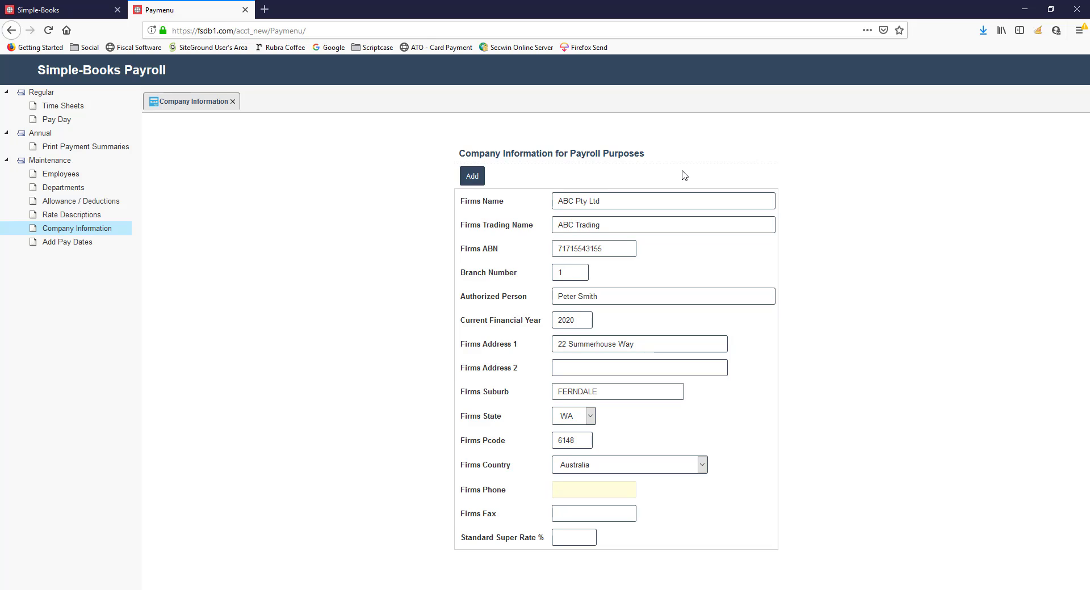
{"action": "type", "text": "0"}
{"action": "key", "text": "Down"}
{"action": "key", "text": "Tab"}
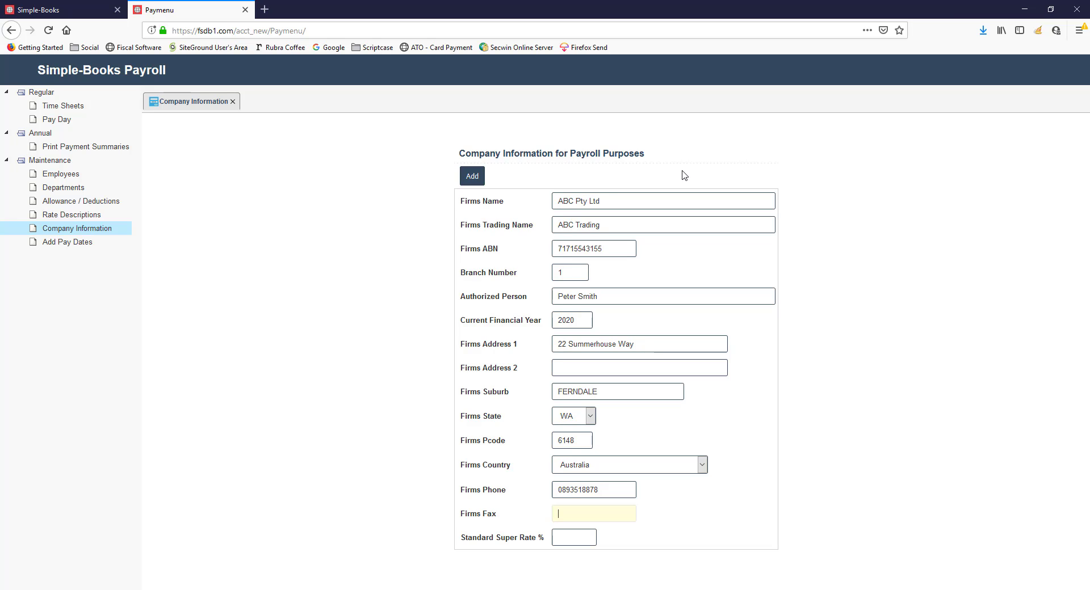
{"action": "key", "text": "Down"}
{"action": "key", "text": "Down"}
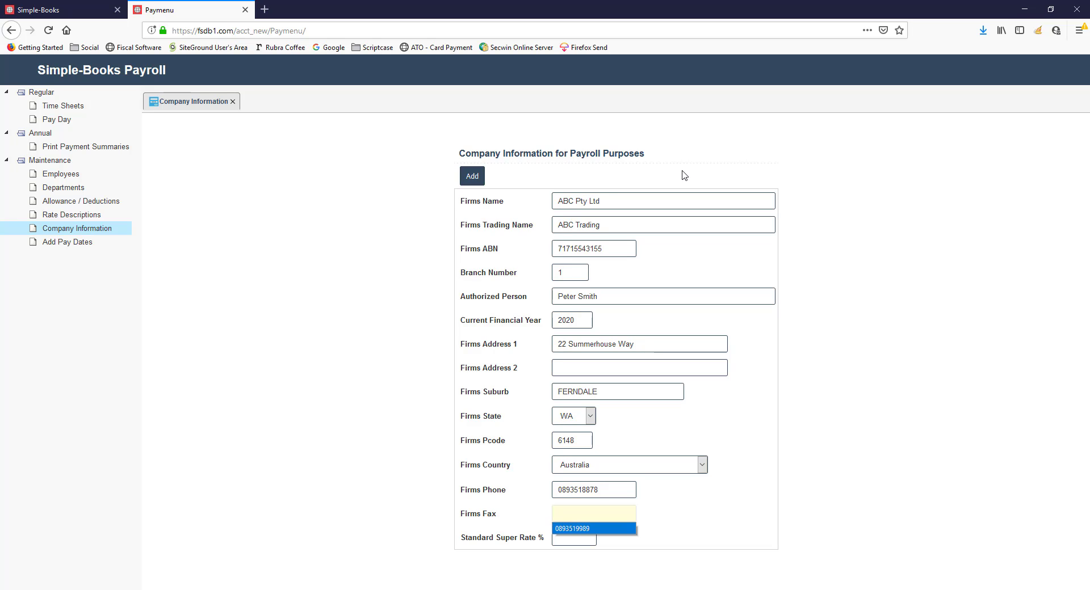
{"action": "key", "text": "Tab"}
Set the standard super rate to 9.50%, add the company record and close the company information form
{"action": "type", "text": "9.50"}
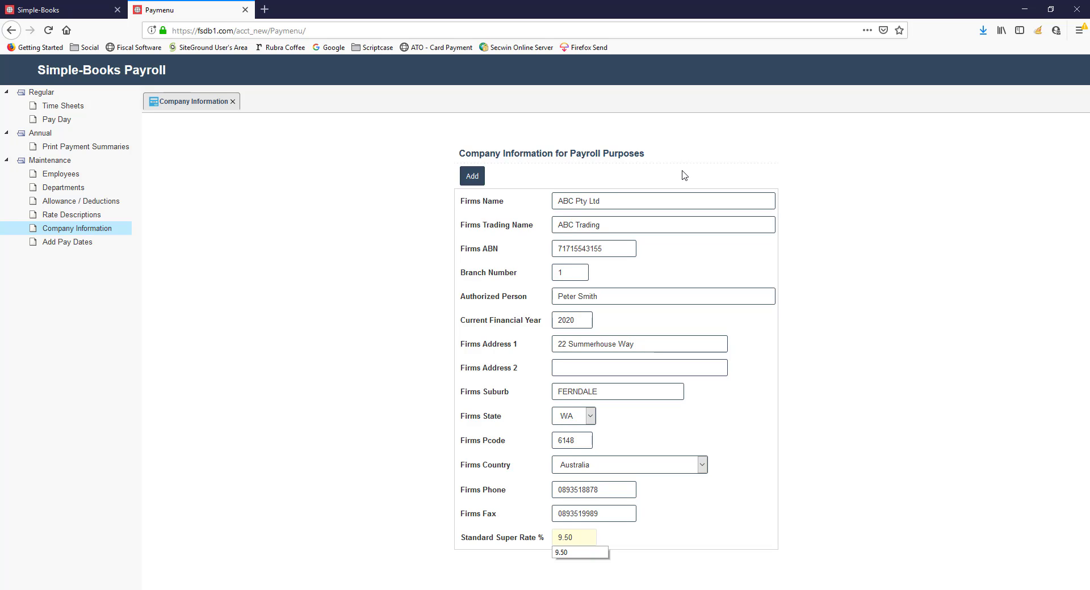
{"action": "key", "text": "Tab"}
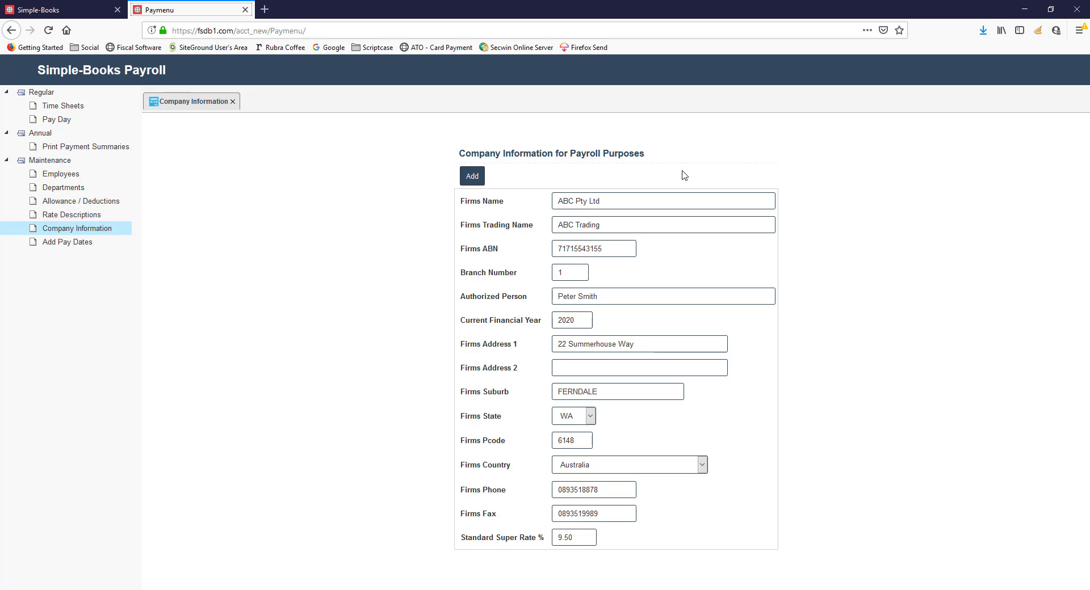
{"action": "left_click", "coordinate": [474, 180]}
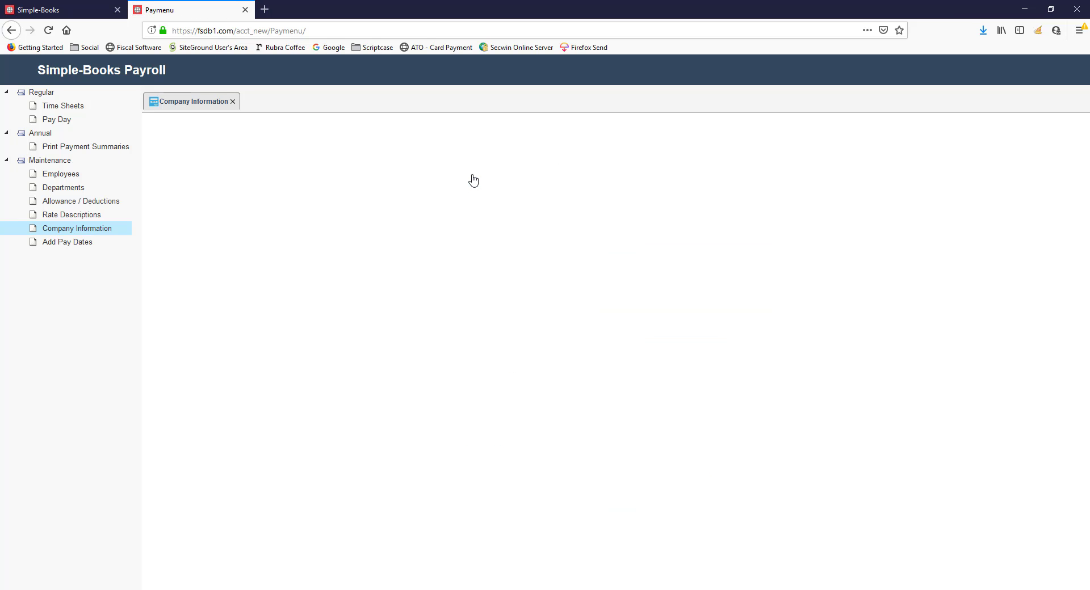
{"action": "left_click", "coordinate": [233, 102]}
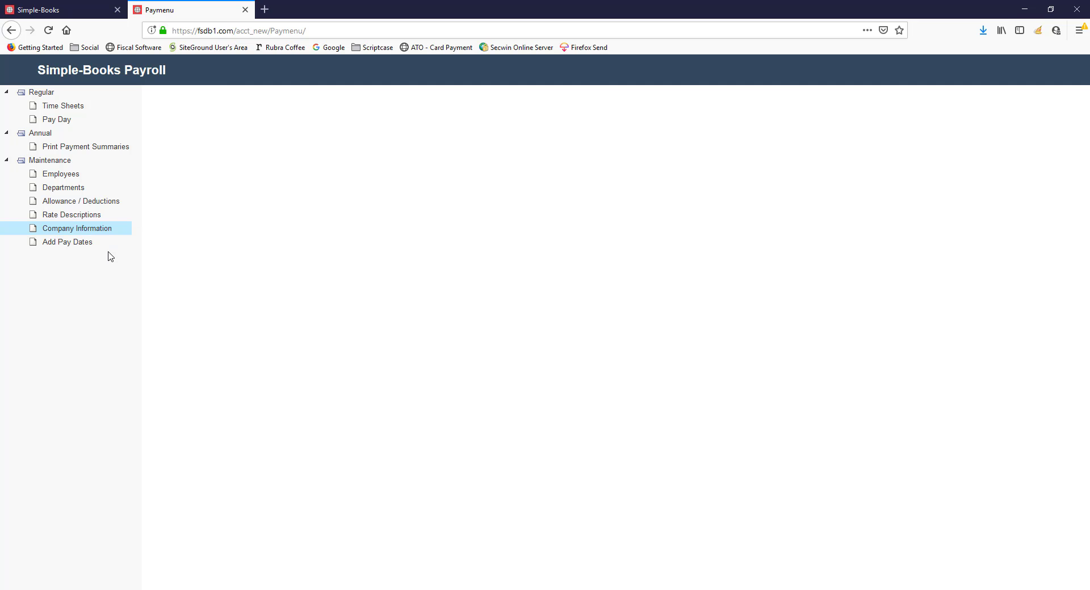
Add new monthly pay periods with a starting pay date of 01/07/2019 and a finishing pay date of 30/06/2020
{"action": "left_click", "coordinate": [67, 244]}
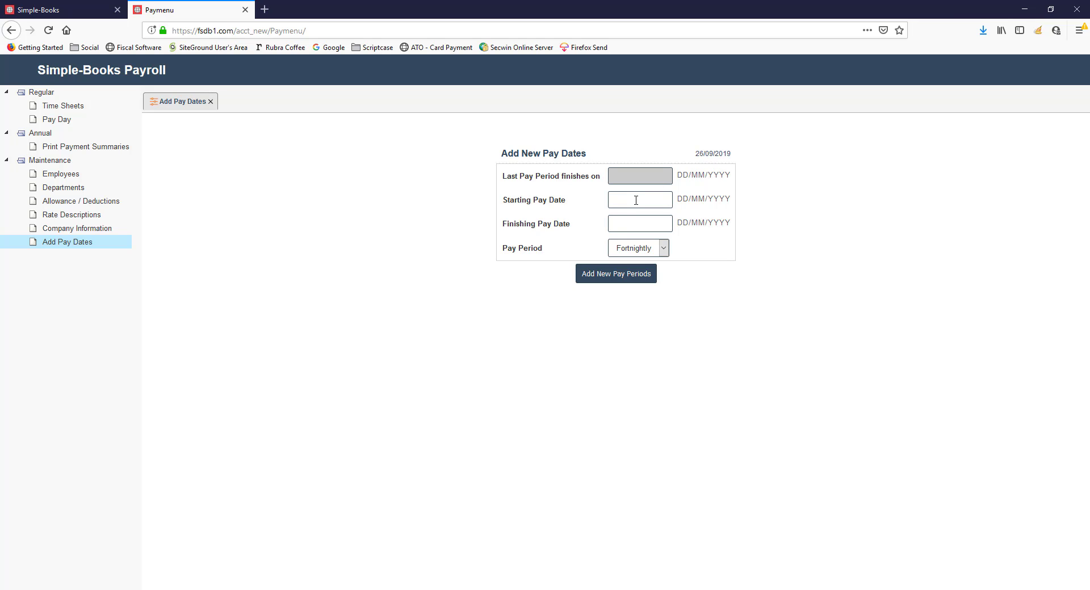
{"action": "left_click", "coordinate": [627, 198]}
{"action": "type", "text": "01/07/2019"}
{"action": "key", "text": "Tab"}
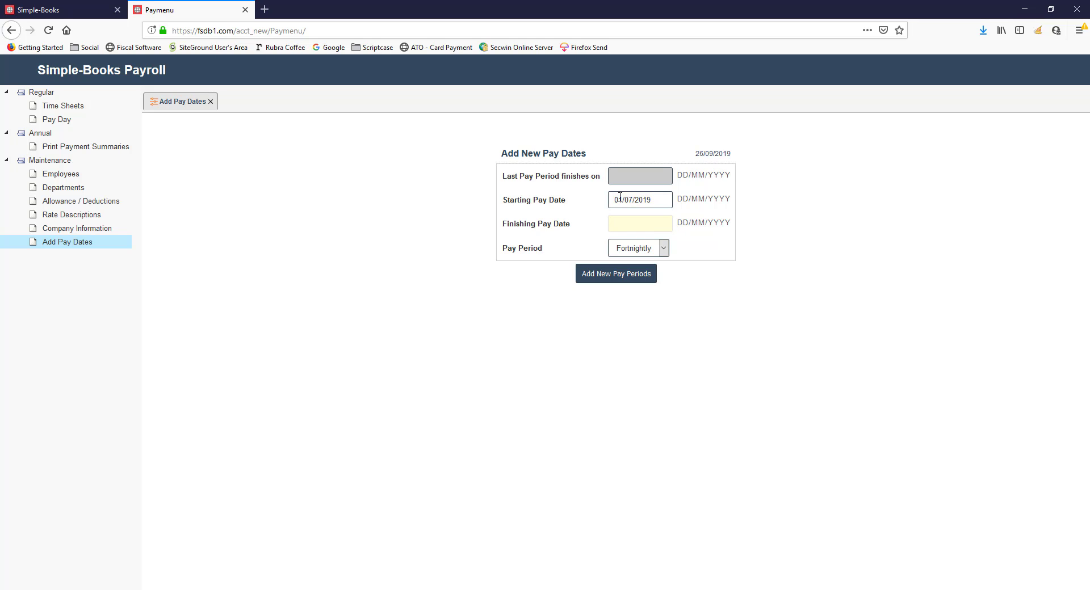
{"action": "type", "text": "30/06/2020"}
{"action": "left_click", "coordinate": [628, 250]}
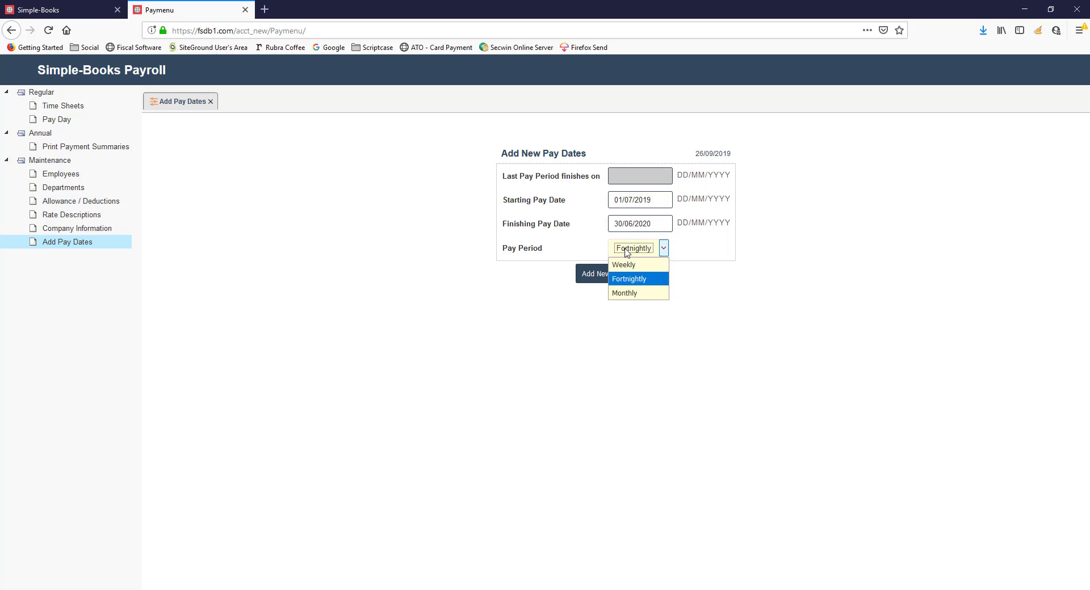
{"action": "left_click", "coordinate": [629, 294]}
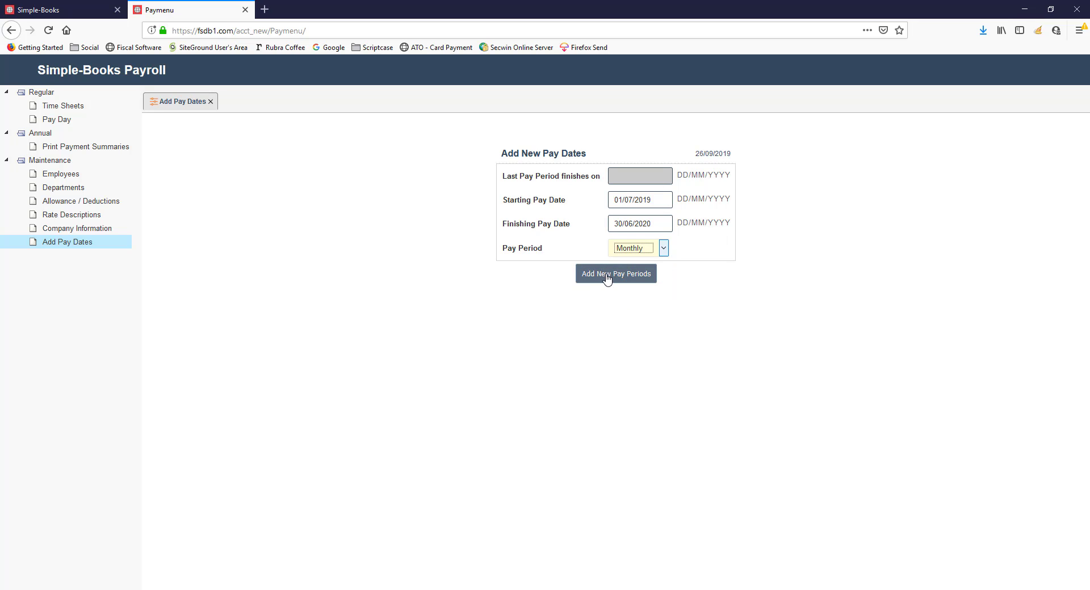
{"action": "left_click", "coordinate": [606, 277]}
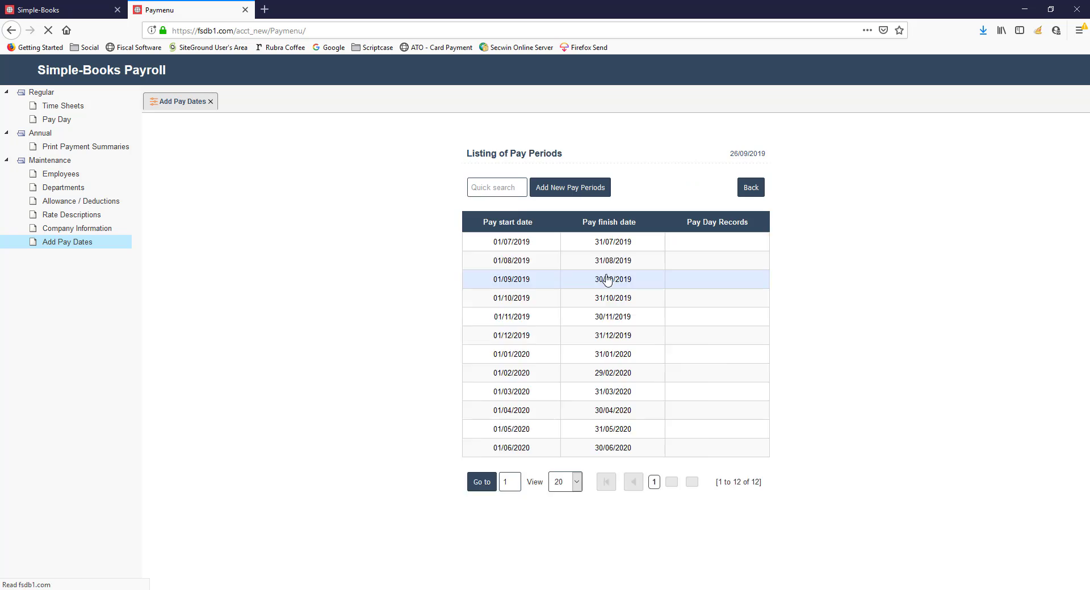
Review the listing of pay periods and the penalty and other rate descriptions
{"action": "scroll", "coordinate": [802, 278], "scroll_direction": "down", "scroll_amount": 2}
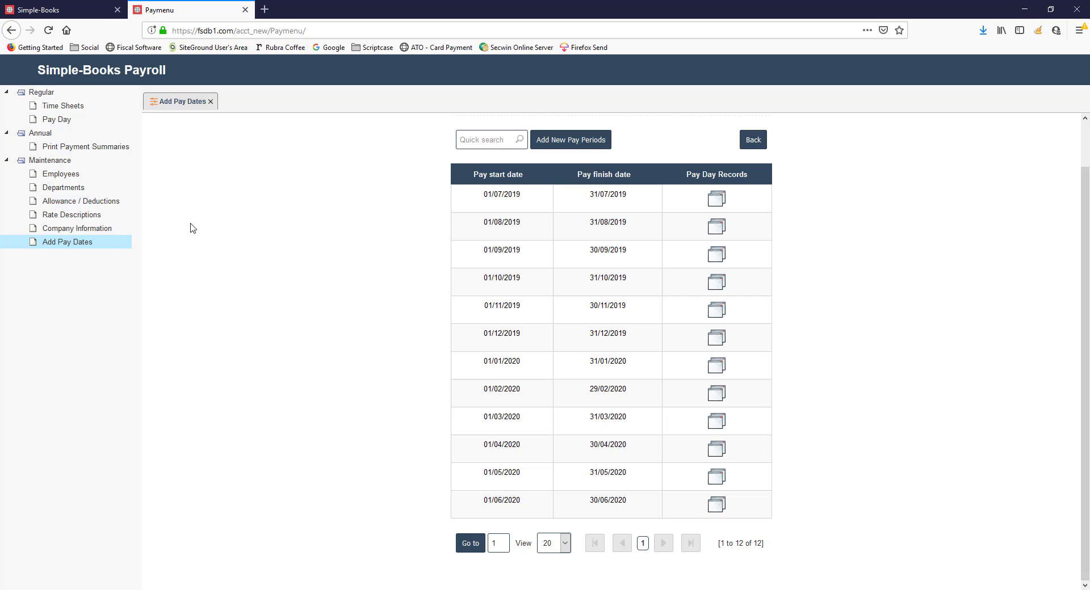
{"action": "left_click", "coordinate": [60, 219]}
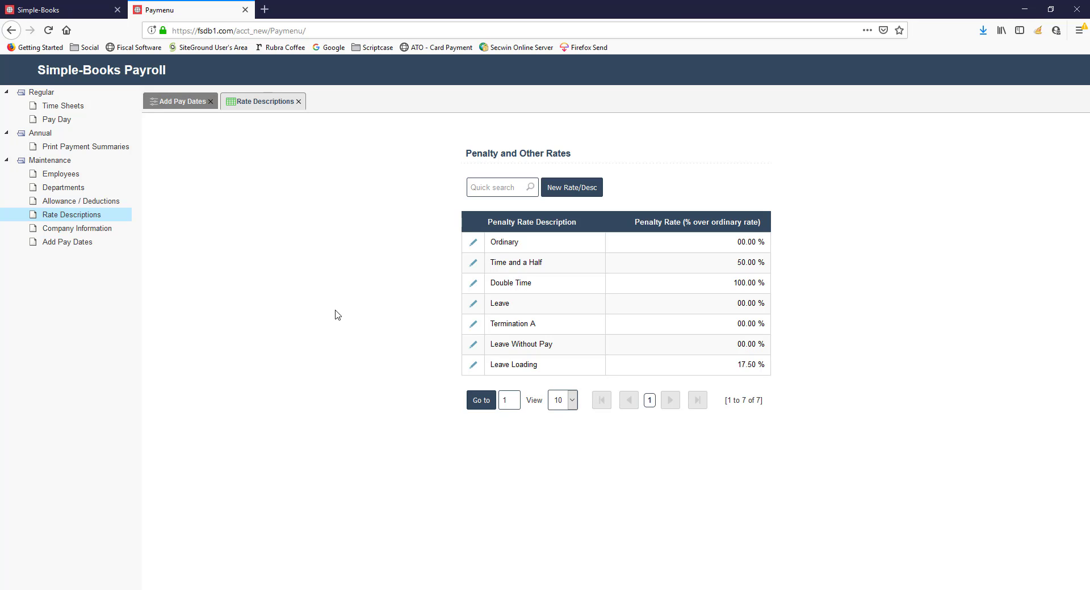
Start a new allowance/deduction item described as Car with a standard amount of 100.00
{"action": "left_click", "coordinate": [70, 202]}
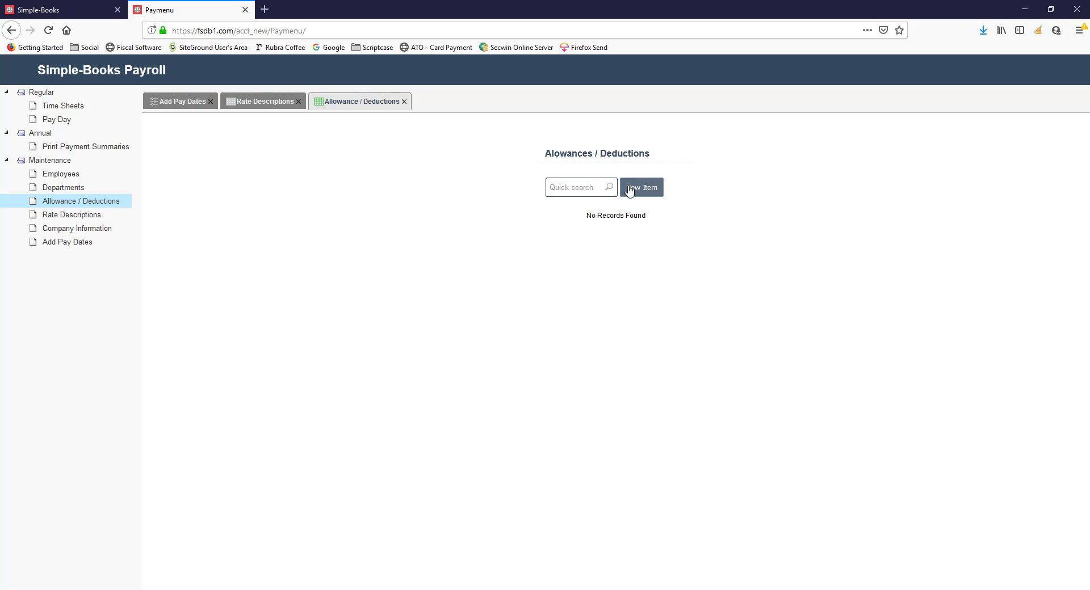
{"action": "left_click", "coordinate": [631, 188]}
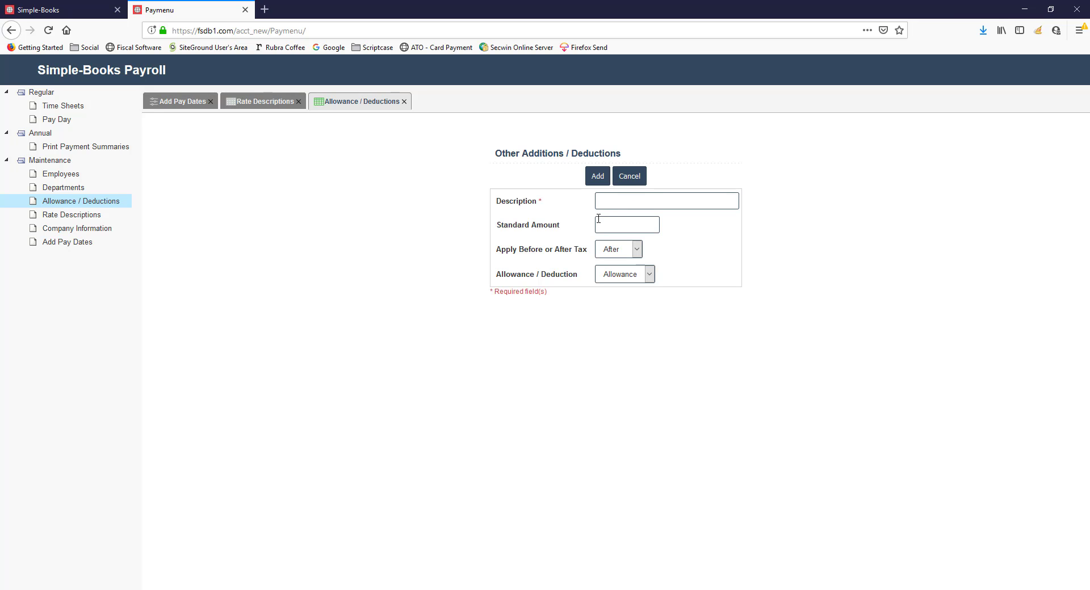
{"action": "left_click", "coordinate": [609, 200]}
{"action": "type", "text": "Car"}
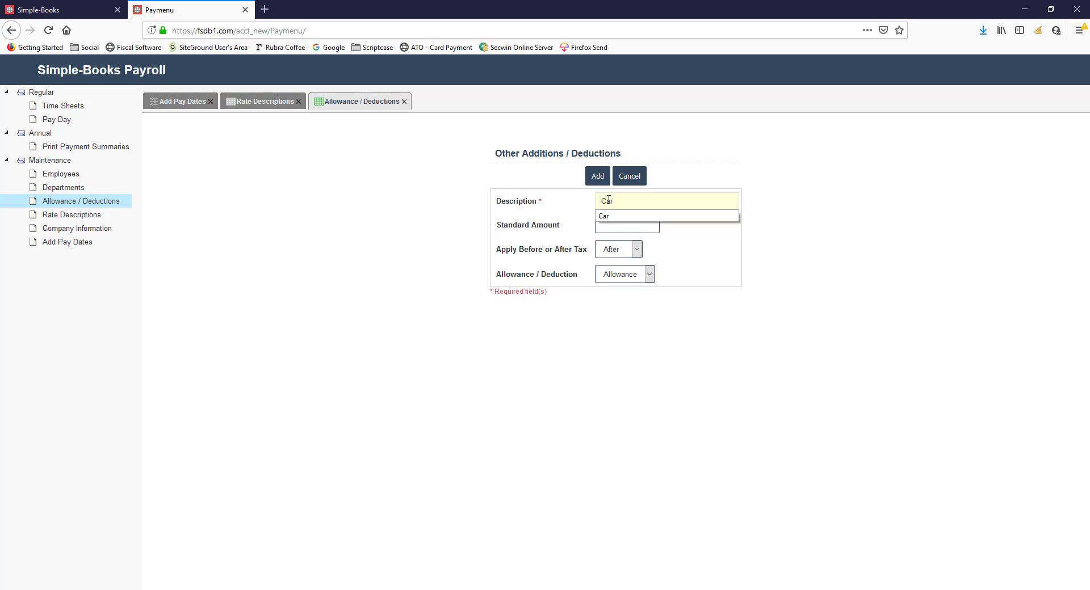
{"action": "key", "text": "Tab"}
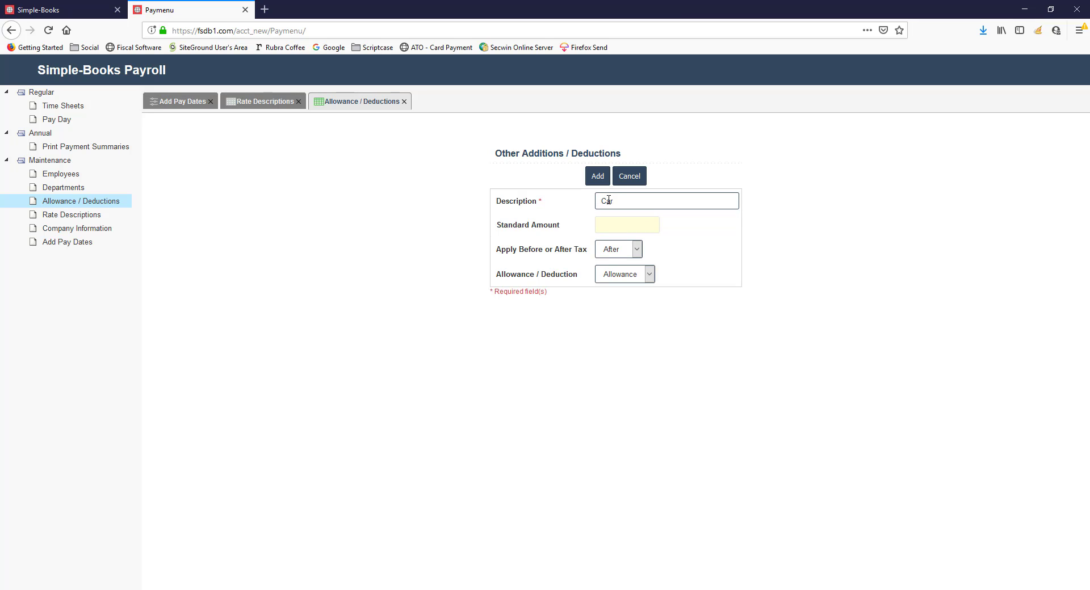
{"action": "type", "text": "100"}
{"action": "key", "text": "Tab"}
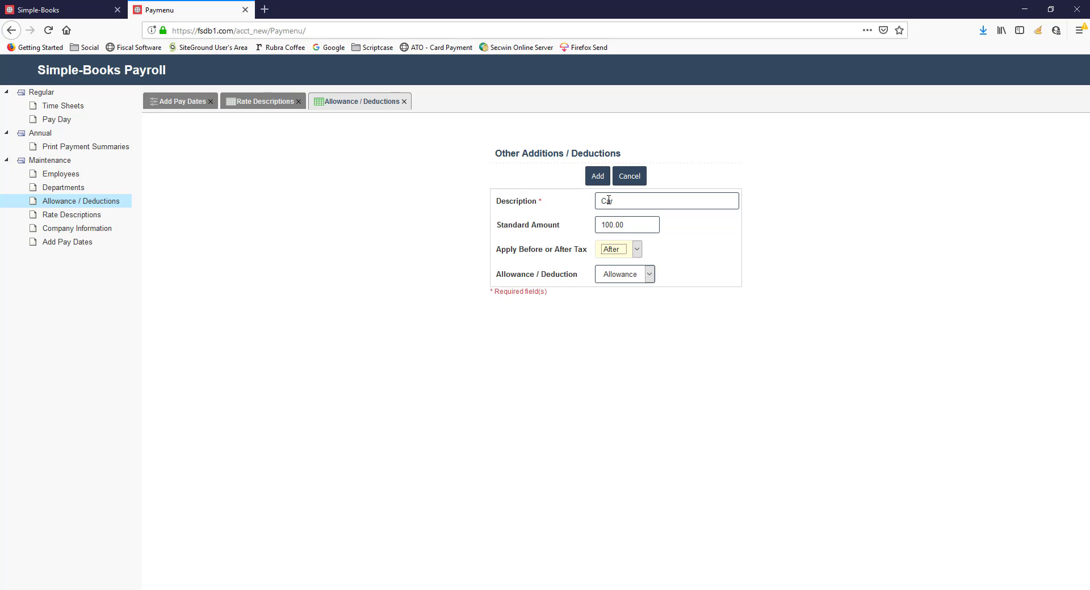
Apply the Car item before tax, classify it as an Allowance and add the record
{"action": "left_click", "coordinate": [637, 250]}
{"action": "left_click", "coordinate": [611, 281]}
{"action": "left_click", "coordinate": [626, 276]}
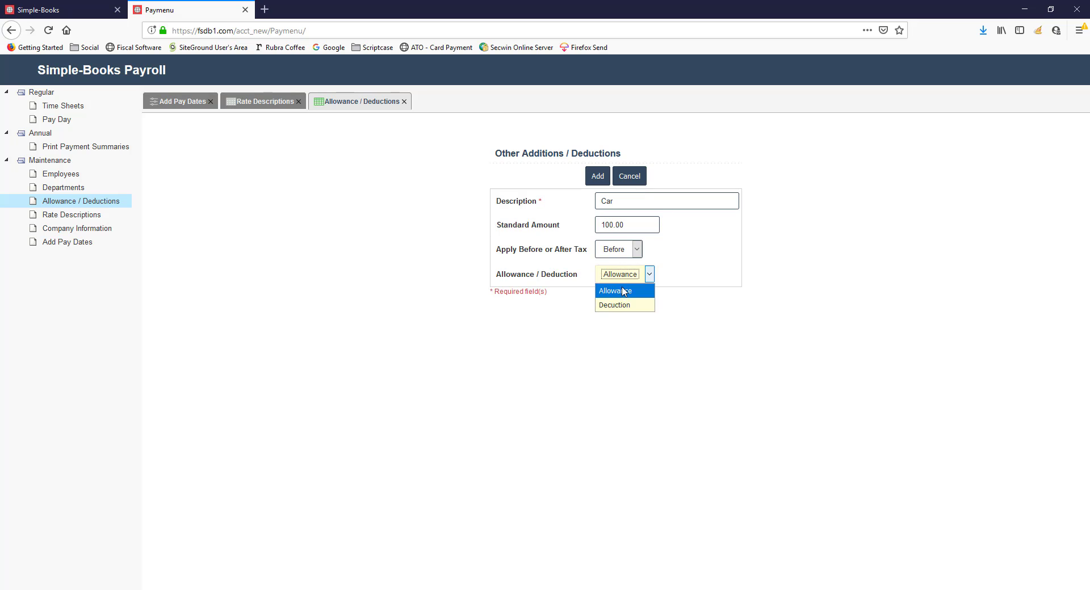
{"action": "left_click", "coordinate": [623, 291]}
{"action": "left_click", "coordinate": [599, 175]}
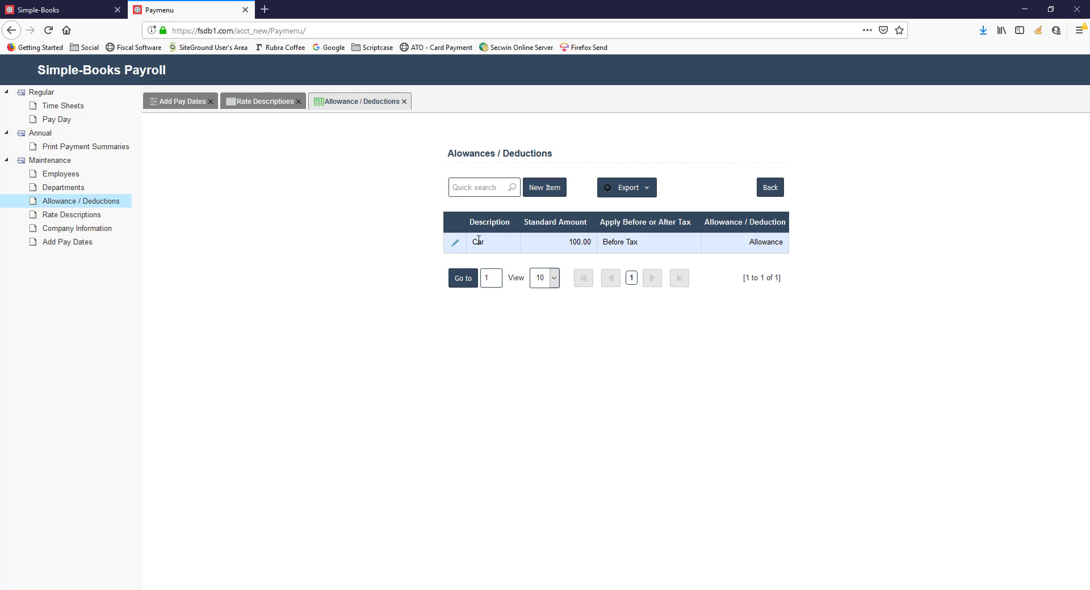
Add a new department with the description Office
{"action": "left_click", "coordinate": [67, 188]}
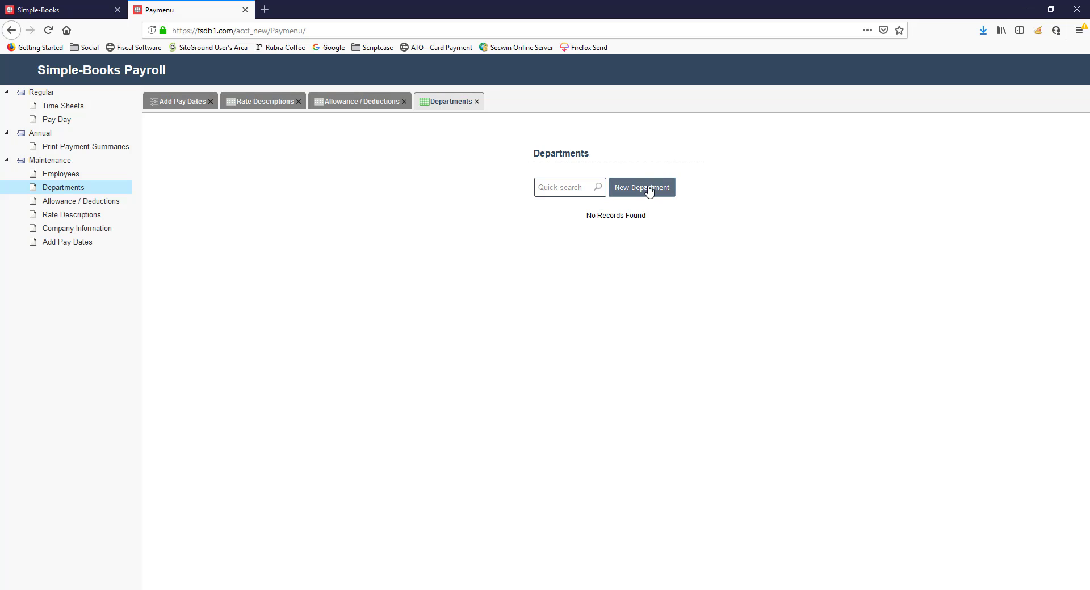
{"action": "left_click", "coordinate": [652, 186]}
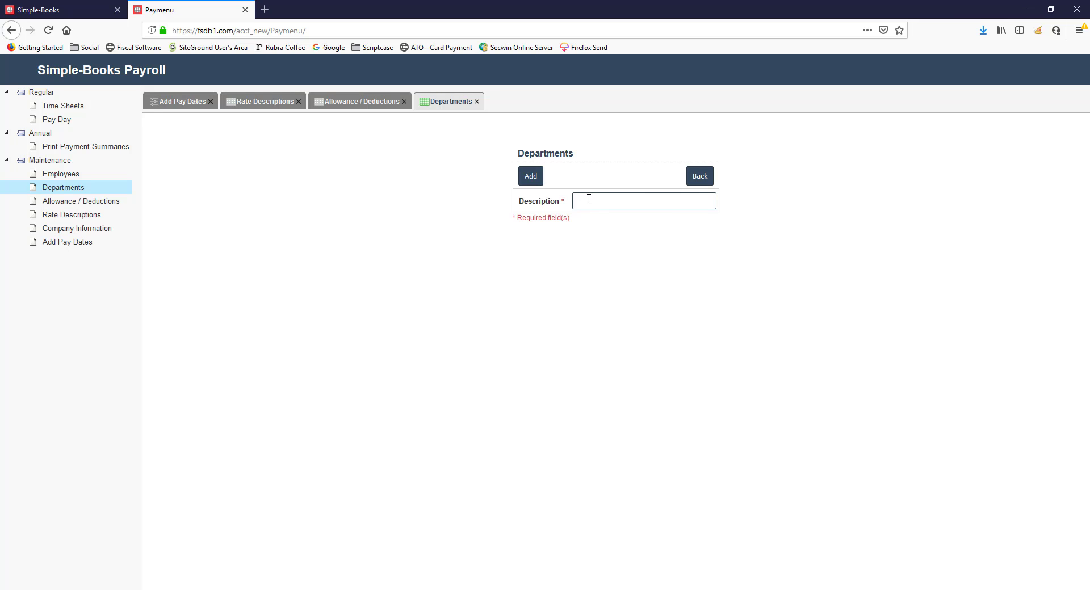
{"action": "left_click", "coordinate": [589, 198]}
{"action": "type", "text": "O"}
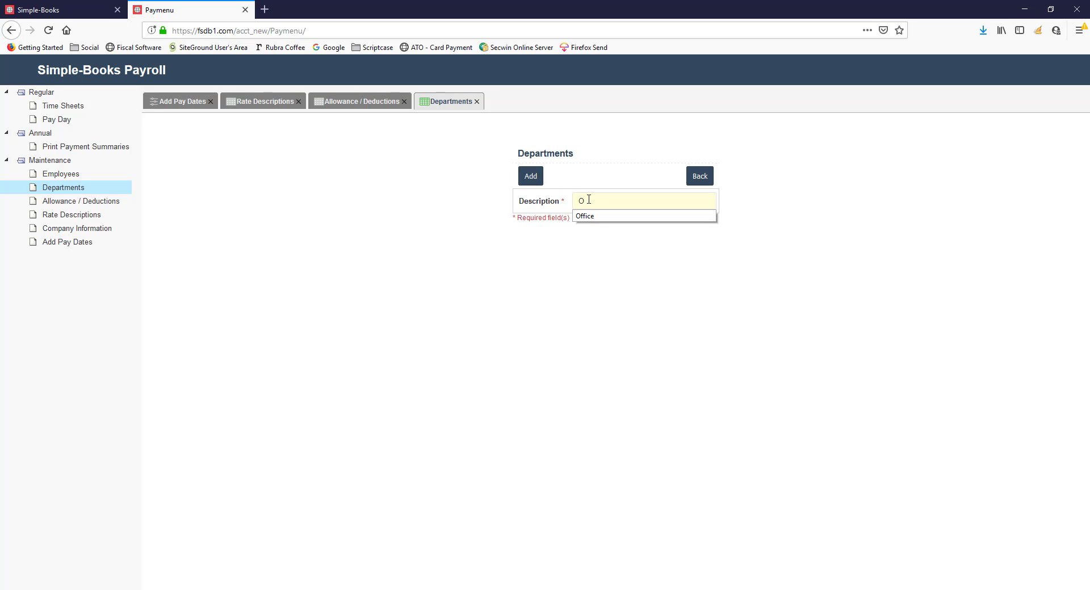
{"action": "type", "text": "ffice"}
{"action": "left_click", "coordinate": [530, 177]}
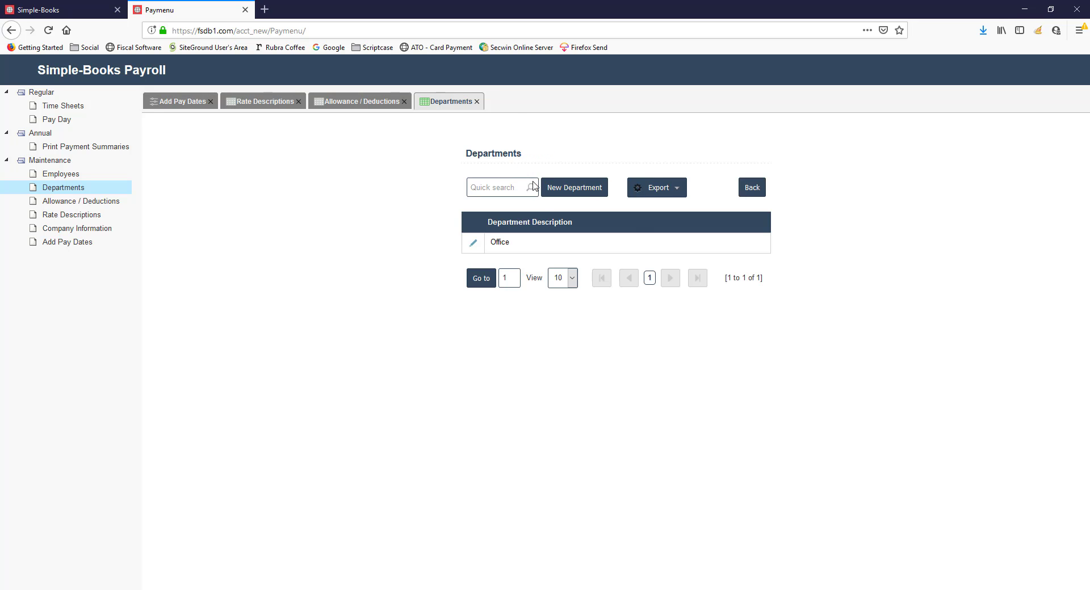
Add another department with the description Yard
{"action": "left_click", "coordinate": [577, 188]}
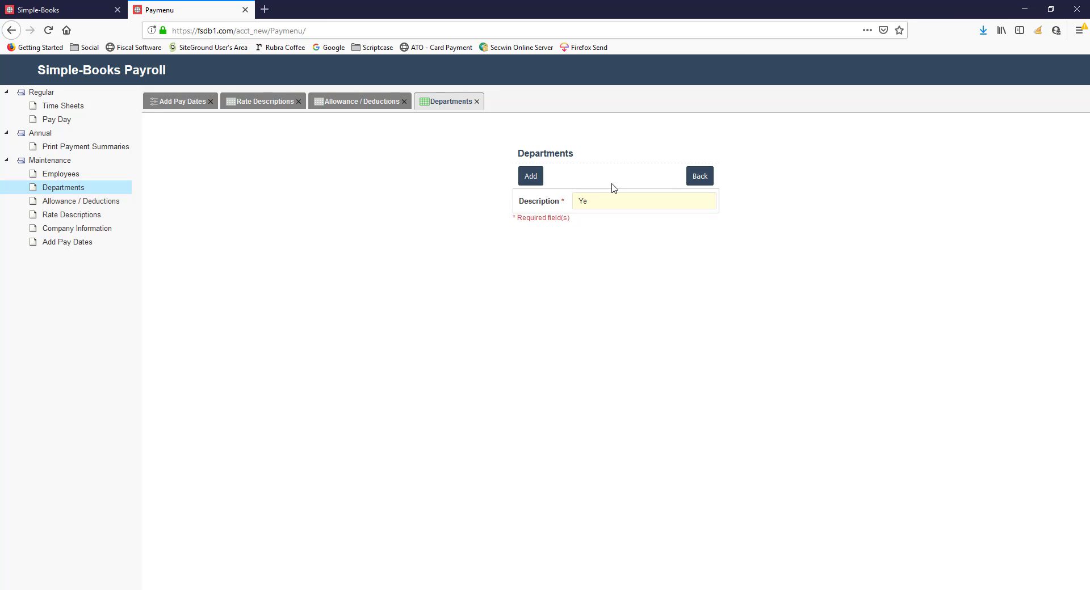
{"action": "type", "text": "Ye"}
{"action": "key", "text": "BackSpace"}
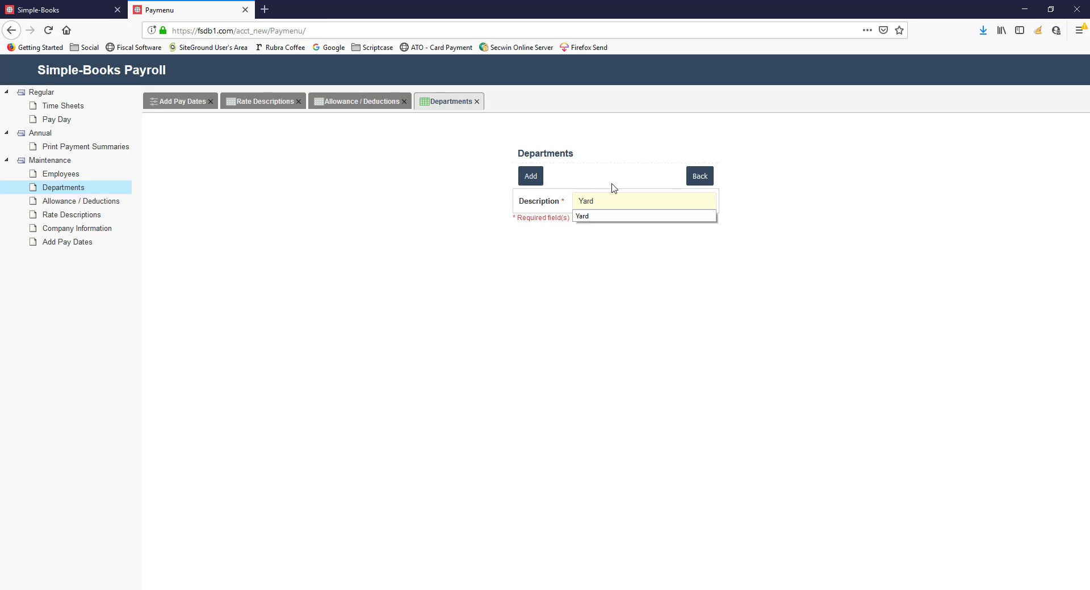
{"action": "left_click", "coordinate": [530, 177]}
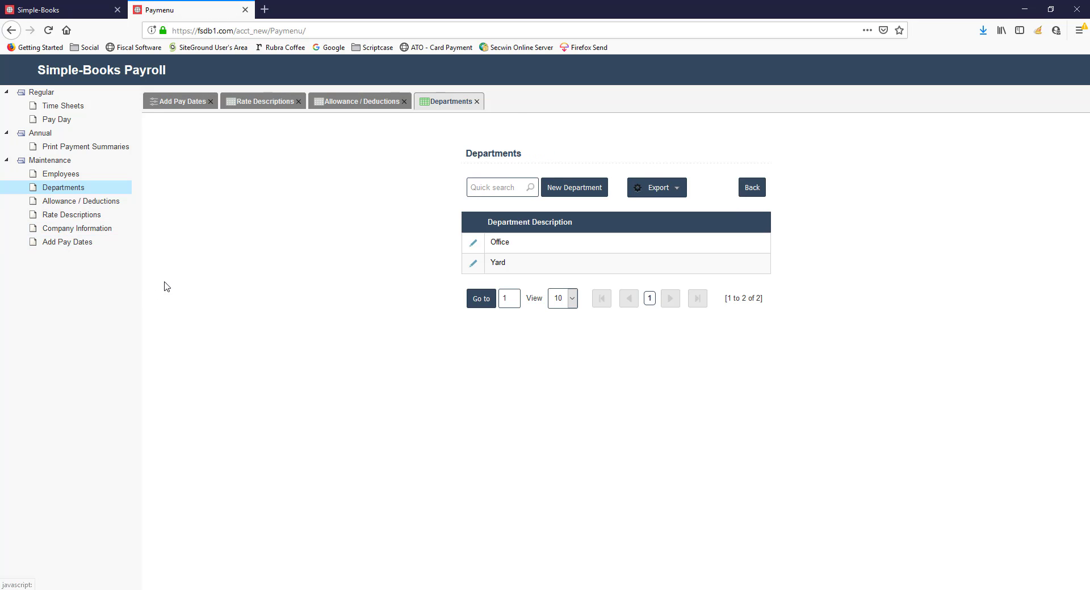
Start a new employee record with the salutation Mr and enter the employee's last name and first name
{"action": "left_click", "coordinate": [67, 176]}
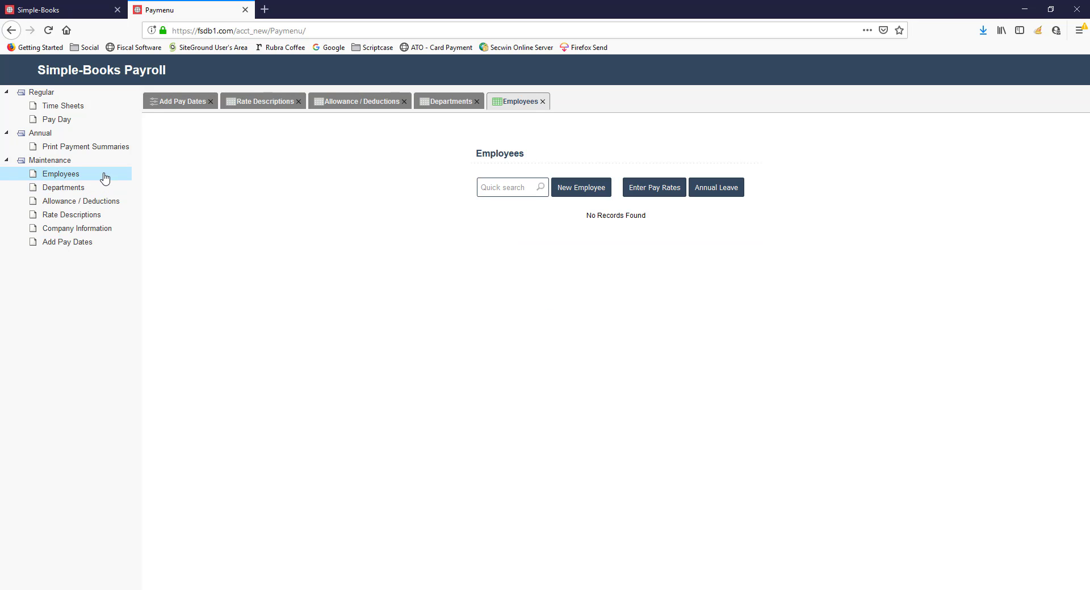
{"action": "left_click", "coordinate": [585, 188]}
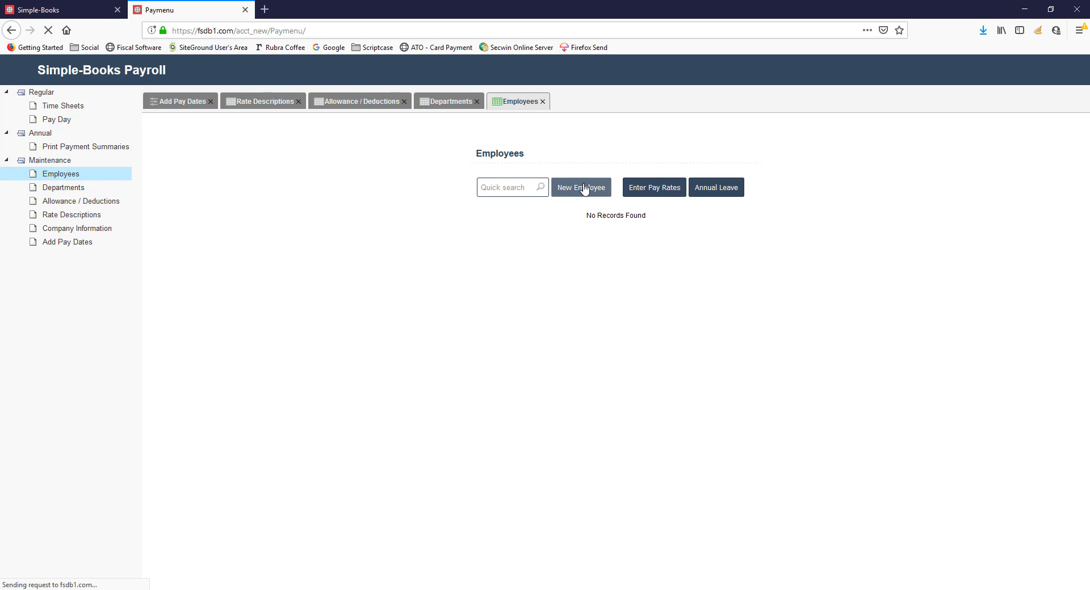
{"action": "left_click", "coordinate": [412, 199]}
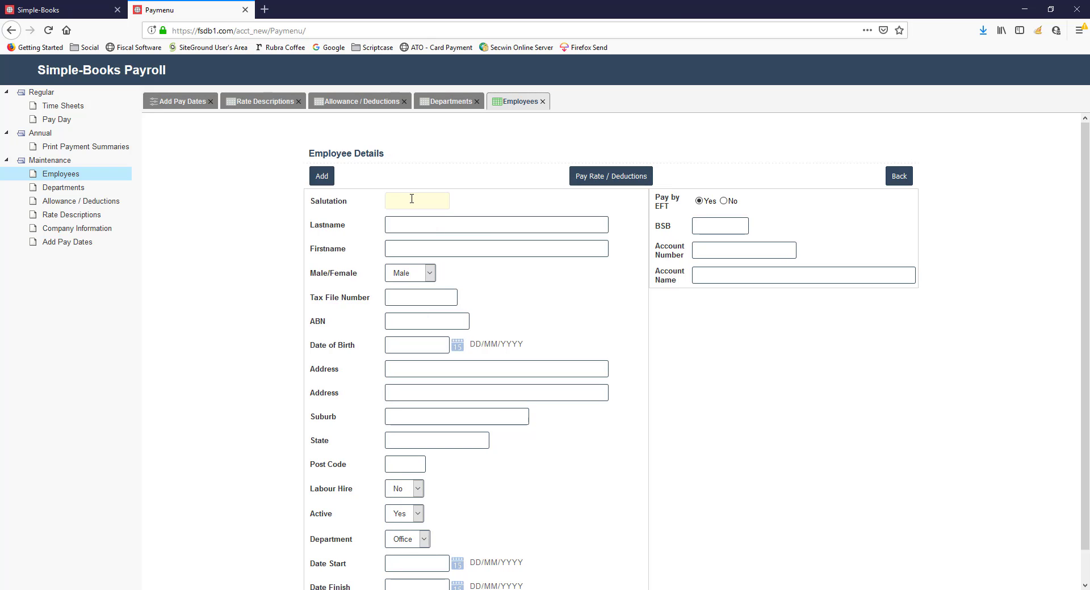
{"action": "type", "text": "Mr"}
{"action": "key", "text": "Tab"}
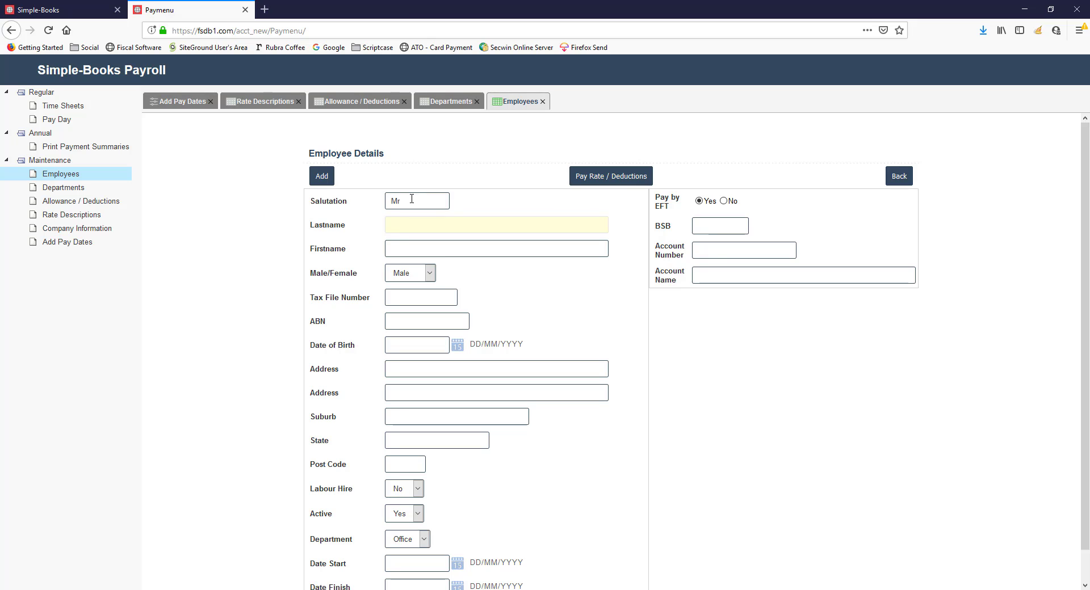
{"action": "type", "text": "Jones"}
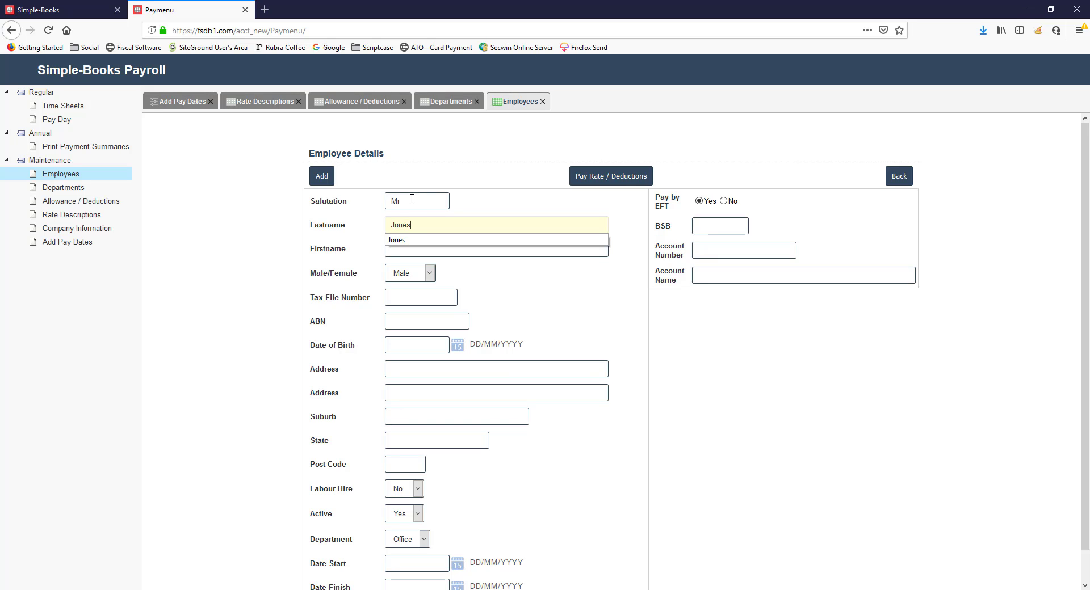
{"action": "key", "text": "Tab"}
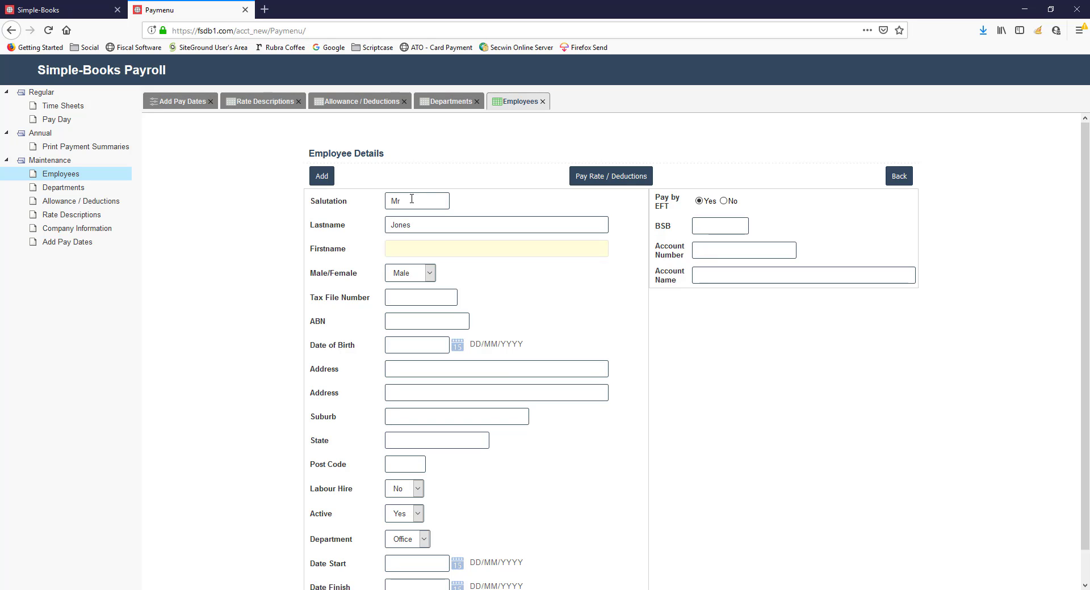
{"action": "type", "text": "Brian"}
{"action": "key", "text": "Tab"}
Fill in the employee's tax file number and date of birth, leaving the ABN blank
{"action": "key", "text": "Tab"}
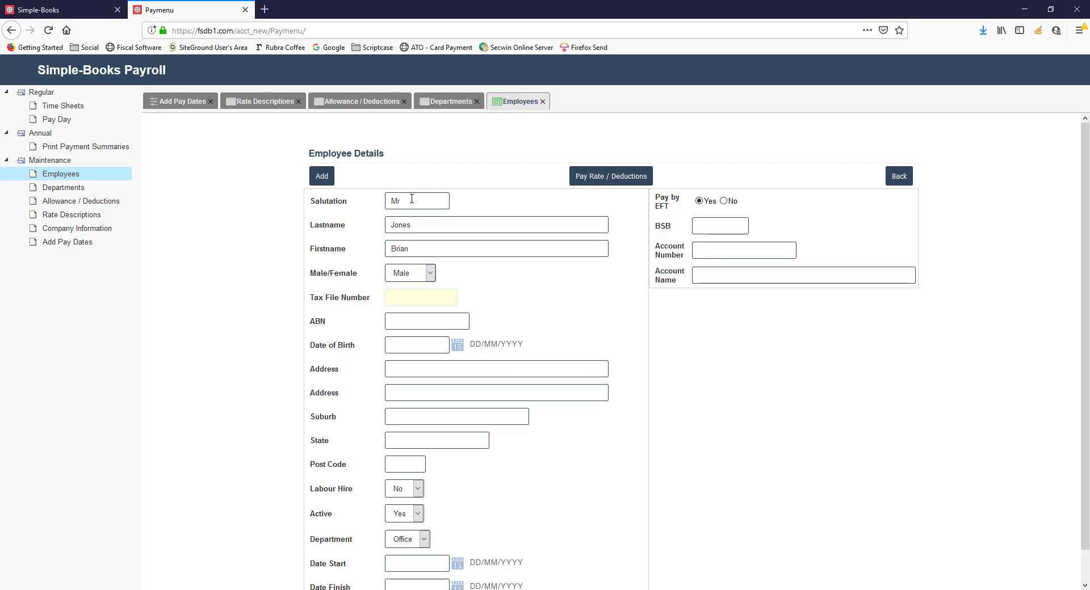
{"action": "key", "text": "Down"}
{"action": "key", "text": "Down"}
{"action": "key", "text": "Tab"}
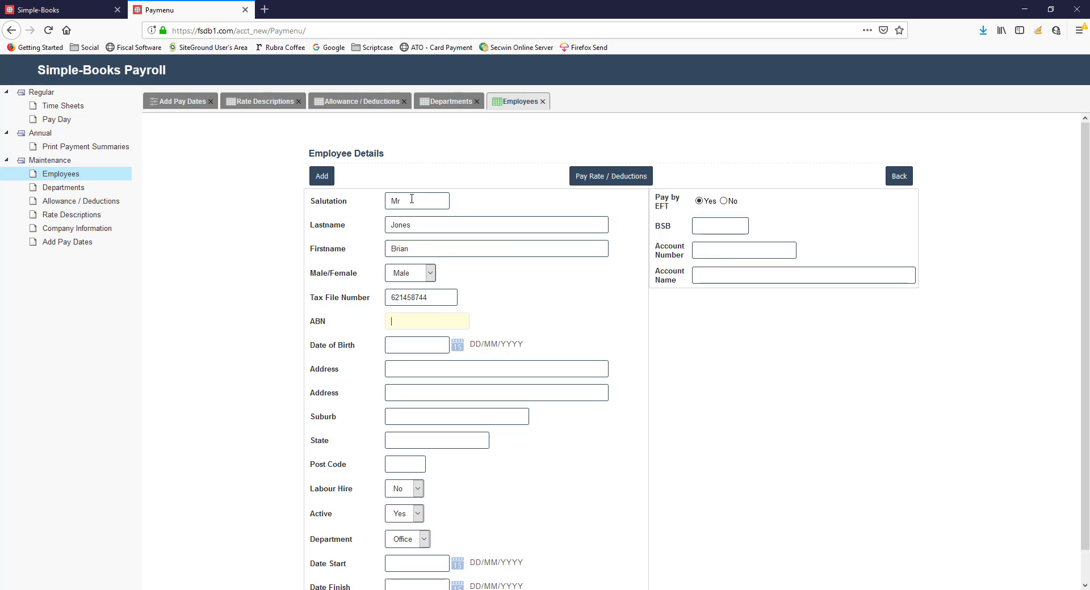
{"action": "key", "text": "Tab"}
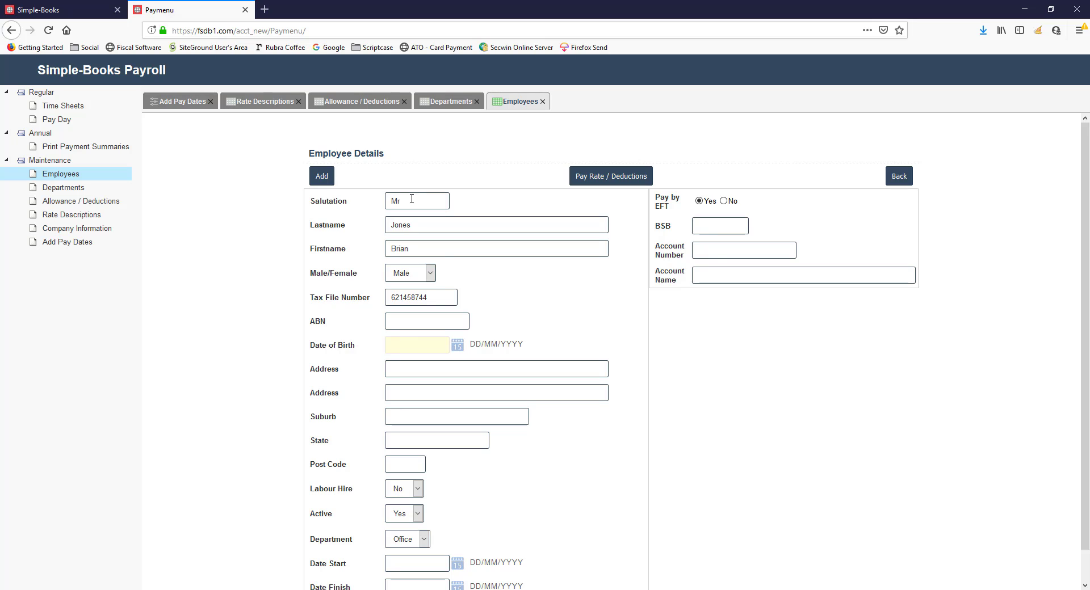
{"action": "type", "text": "12/12/1985"}
{"action": "key", "text": "Tab"}
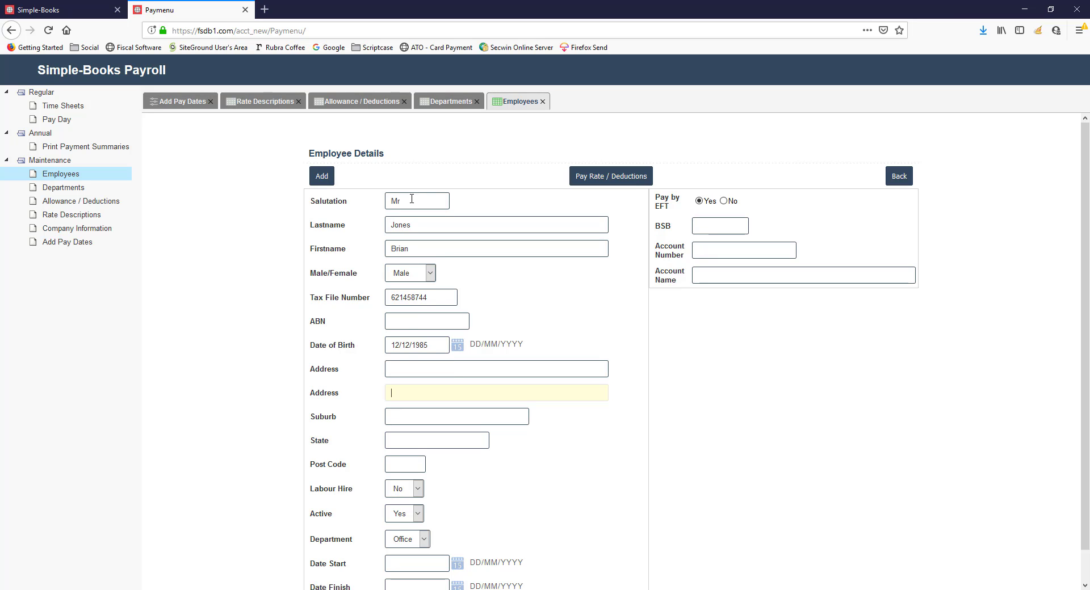
Fill in the employee's street address and suburb, leaving the second address line blank
{"action": "key", "text": "shift+Tab"}
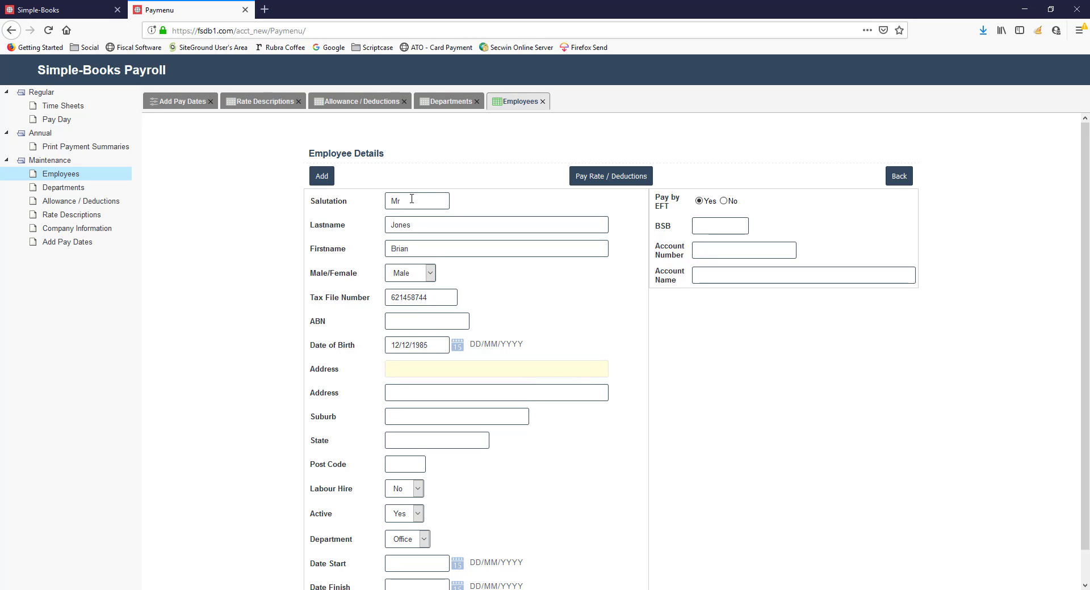
{"action": "key", "text": "Down"}
{"action": "key", "text": "Down"}
{"action": "key", "text": "Tab"}
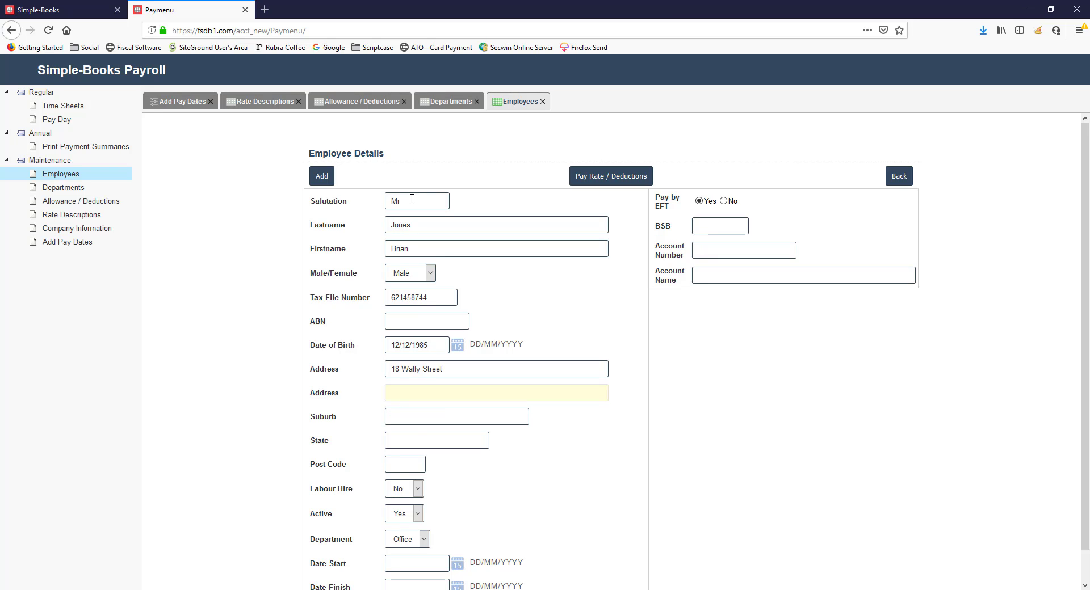
{"action": "key", "text": "Tab"}
Fill in the state and post code of the employee's address
{"action": "key", "text": "Down"}
{"action": "key", "text": "Tab"}
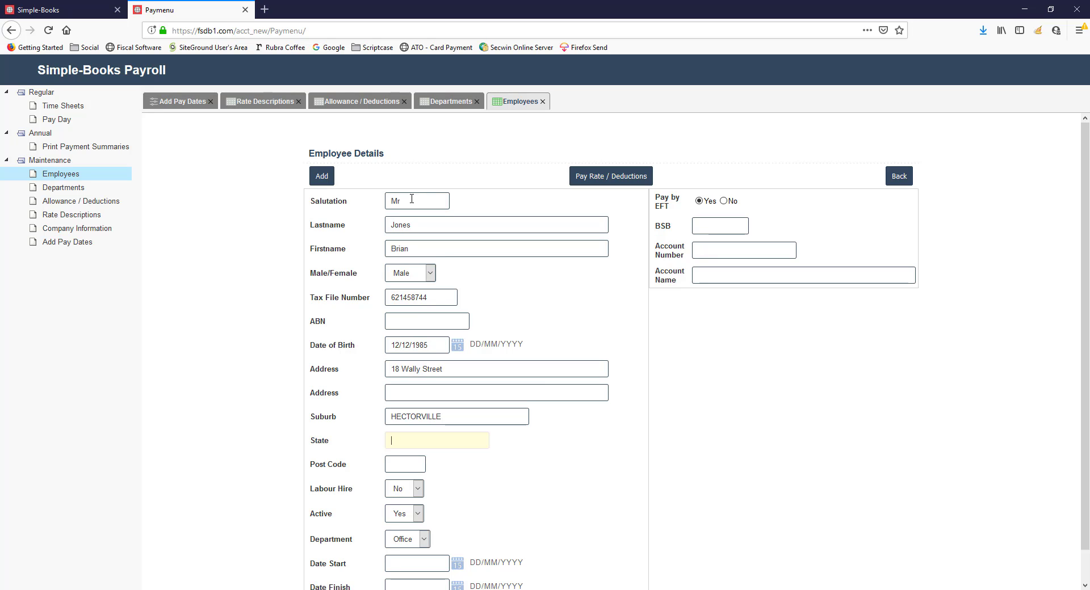
{"action": "key", "text": "Down"}
{"action": "key", "text": "Down"}
{"action": "key", "text": "Tab"}
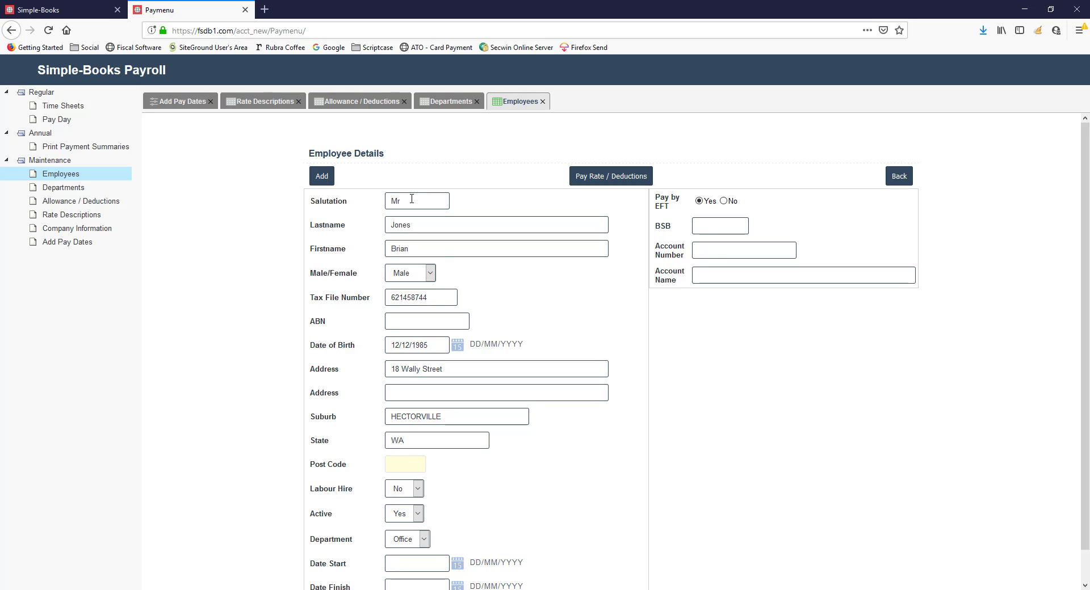
{"action": "key", "text": "Down"}
{"action": "key", "text": "Down"}
{"action": "key", "text": "Tab"}
{"action": "key", "text": "Tab"}
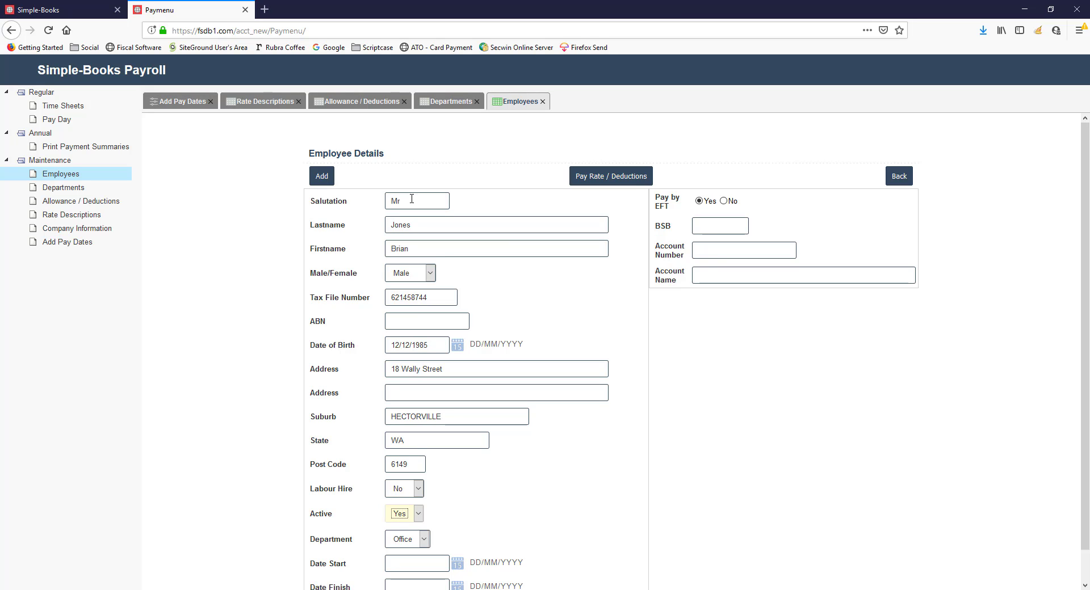
Keep the employee active in the Office department and set the start date to 01/07/2019
{"action": "left_click", "coordinate": [417, 515]}
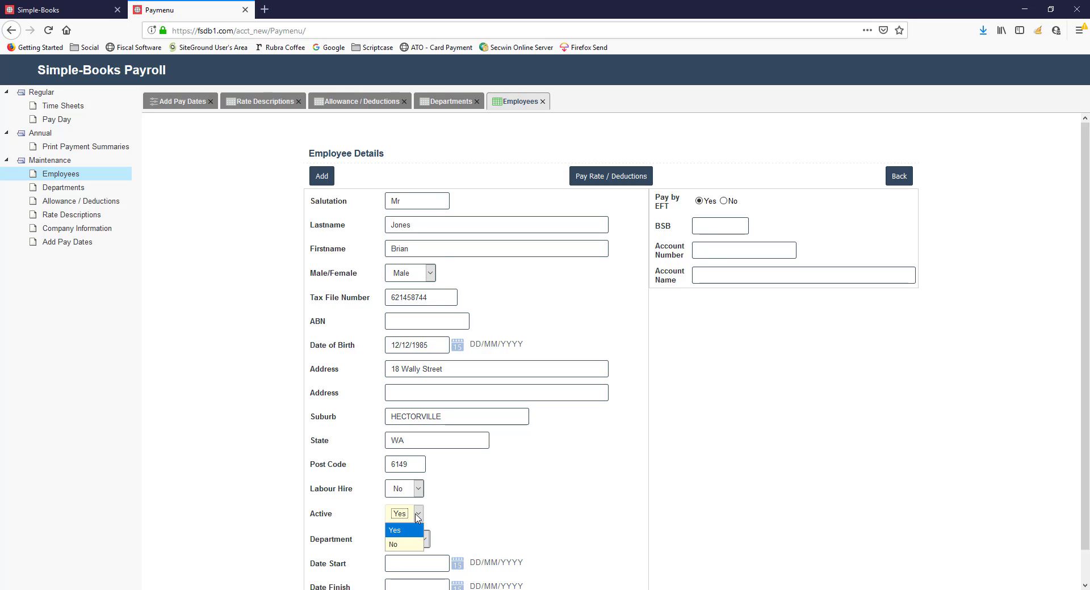
{"action": "left_click", "coordinate": [418, 516]}
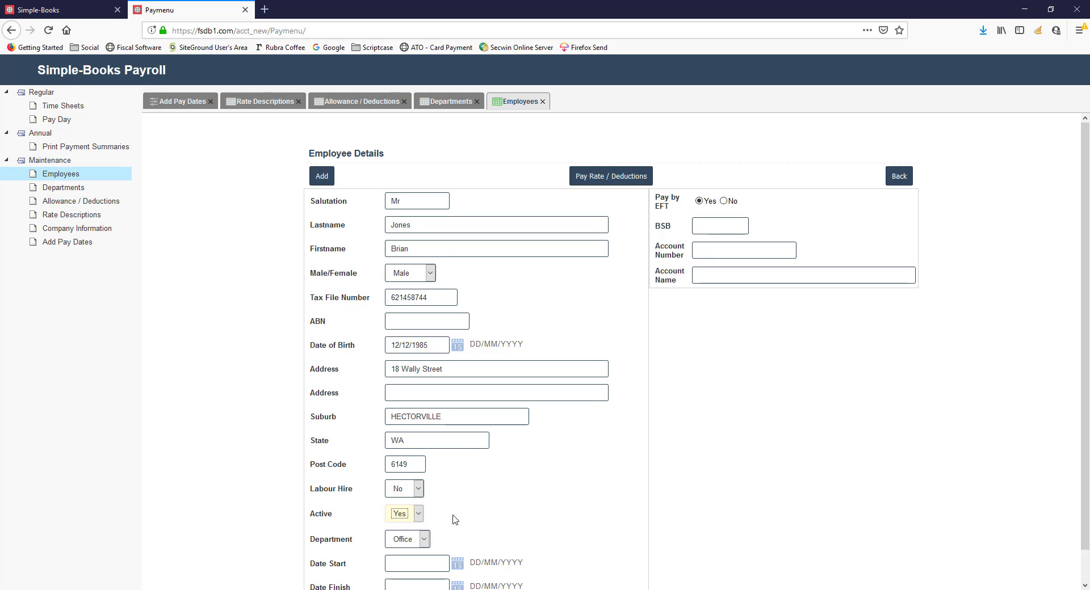
{"action": "scroll", "coordinate": [569, 496], "scroll_direction": "down", "scroll_amount": 1}
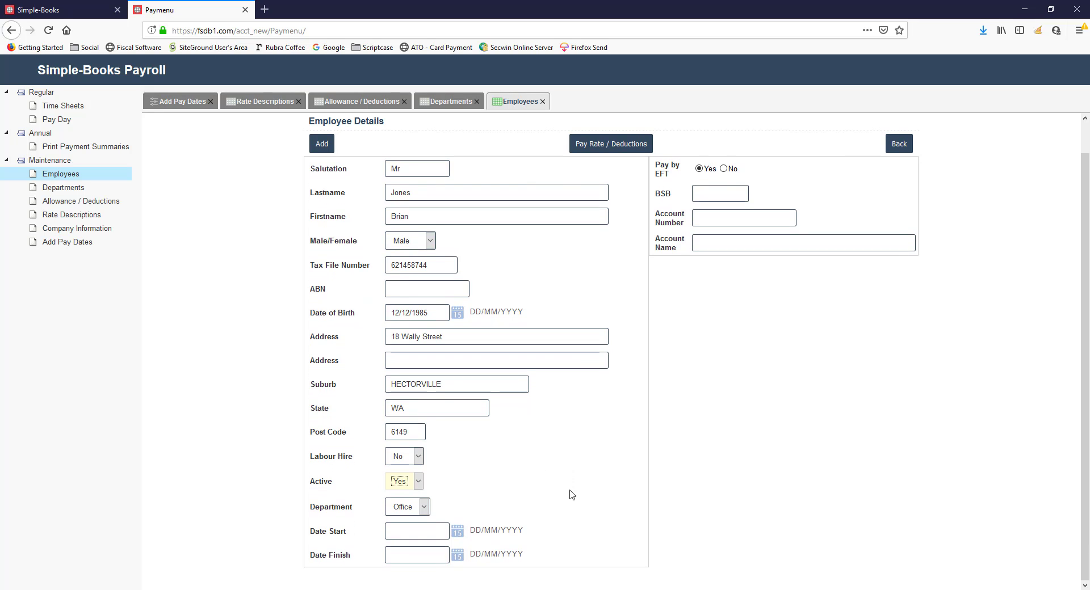
{"action": "left_click", "coordinate": [426, 507]}
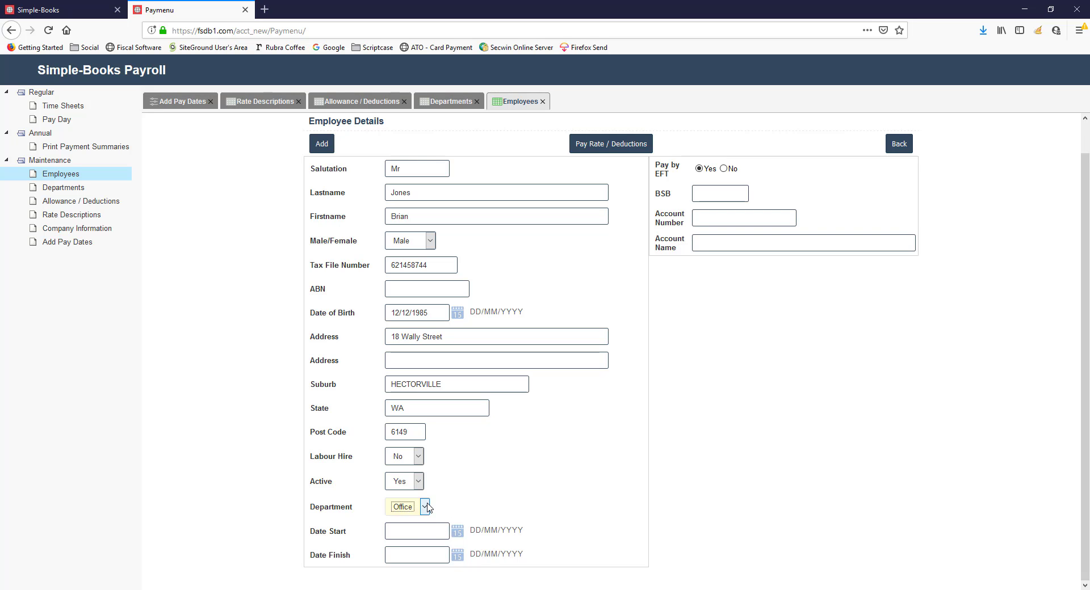
{"action": "left_click", "coordinate": [410, 519]}
{"action": "left_click", "coordinate": [412, 528]}
{"action": "left_click", "coordinate": [412, 528]}
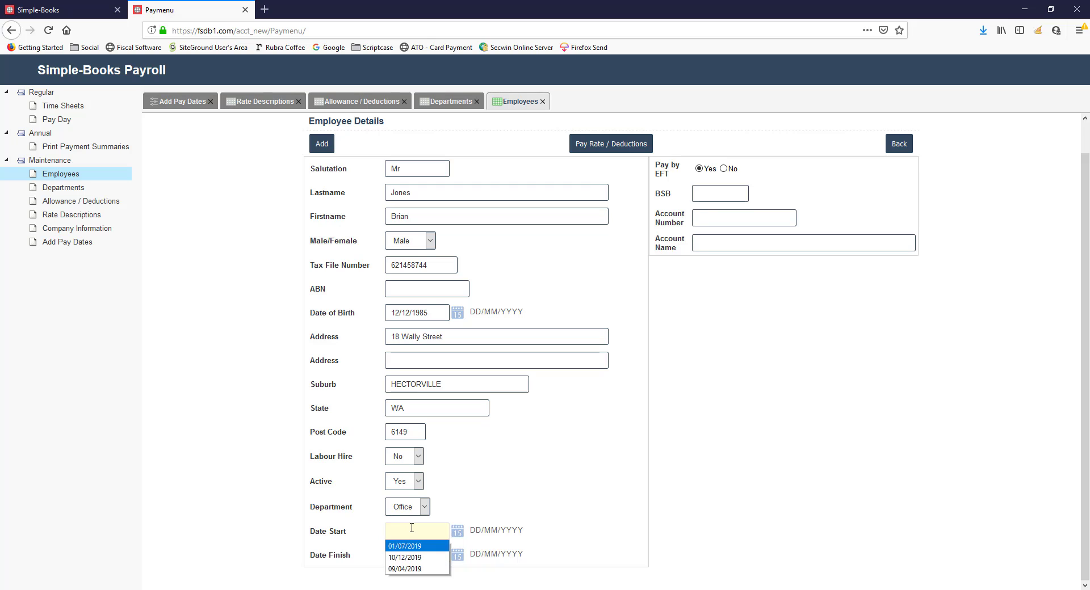
{"action": "key", "text": "Return"}
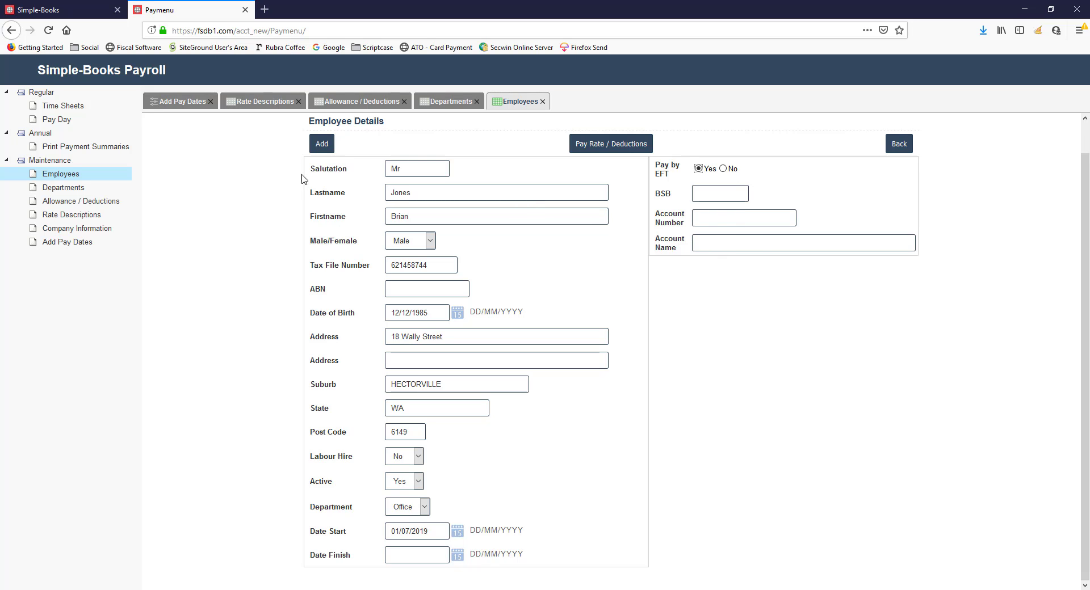
Add the completed employee record, select that employee in the list and open their pay rates for entry
{"action": "left_click", "coordinate": [323, 144]}
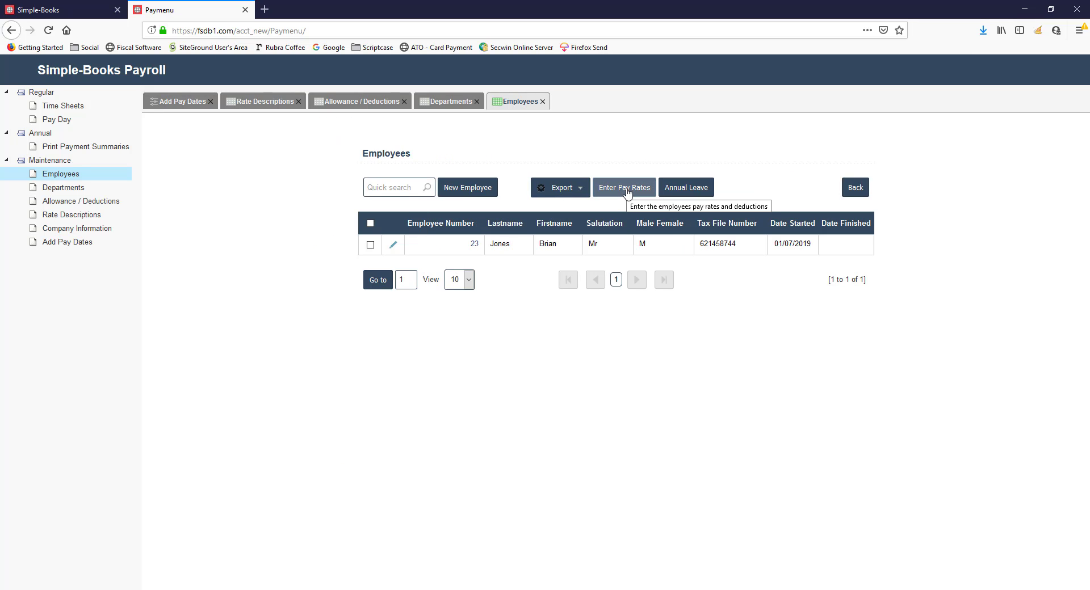
{"action": "left_click", "coordinate": [626, 189]}
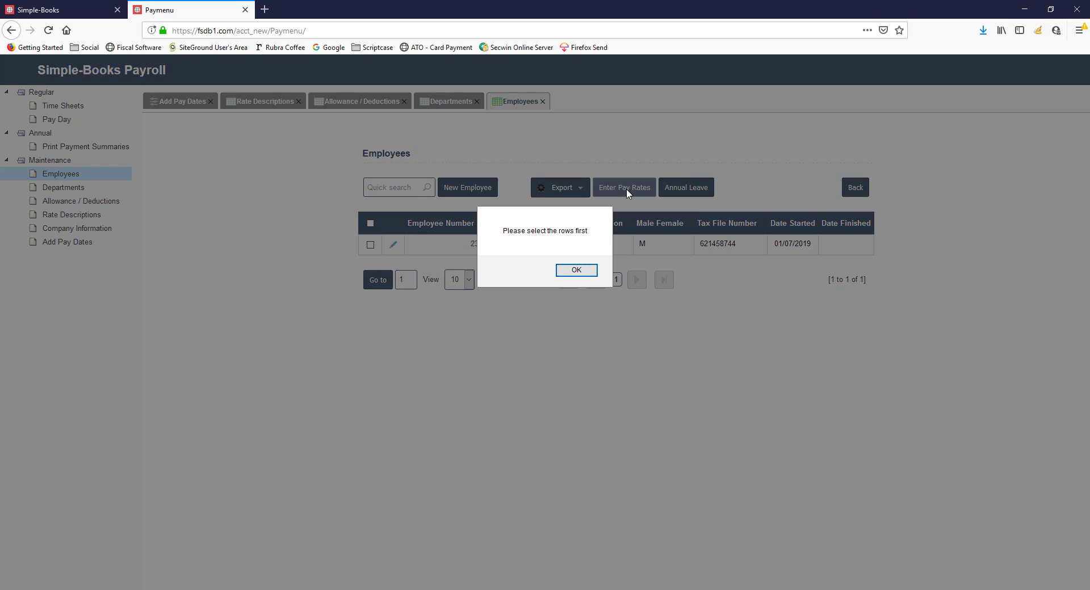
{"action": "left_click", "coordinate": [576, 270]}
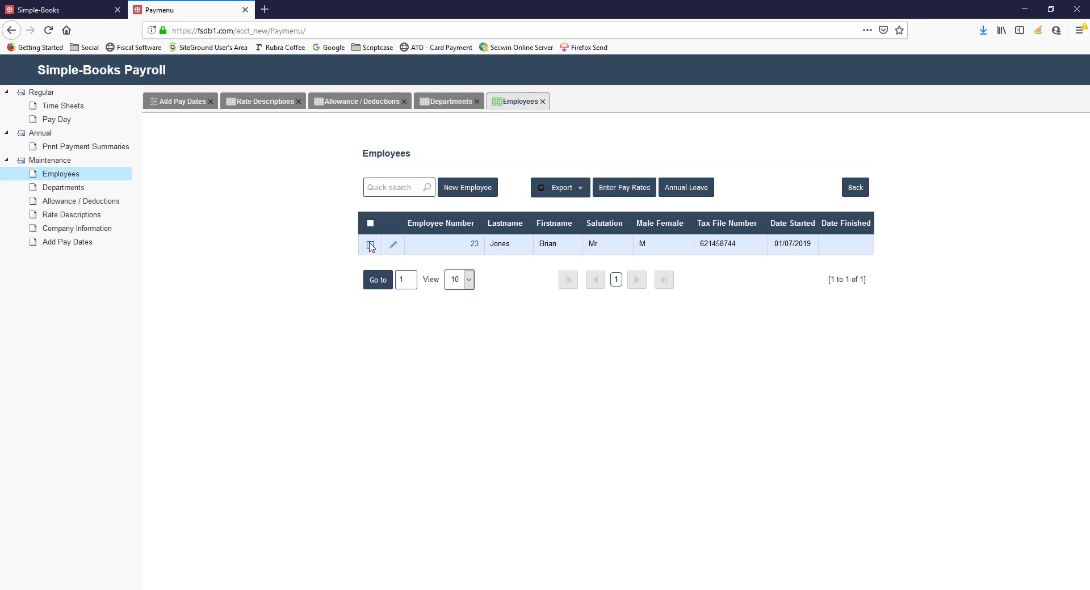
{"action": "left_click", "coordinate": [371, 244]}
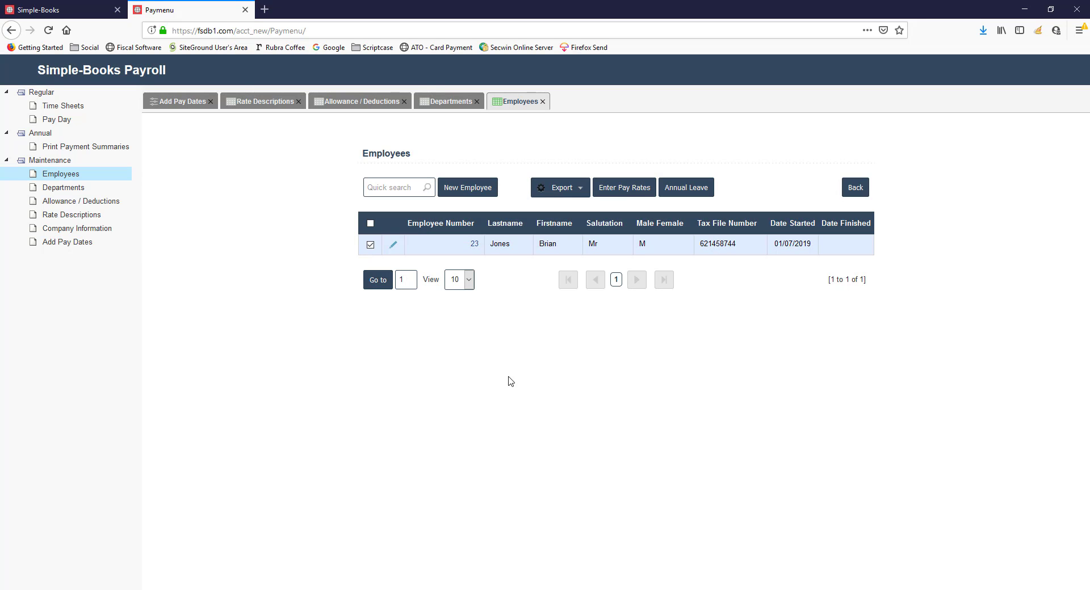
{"action": "left_click", "coordinate": [621, 193]}
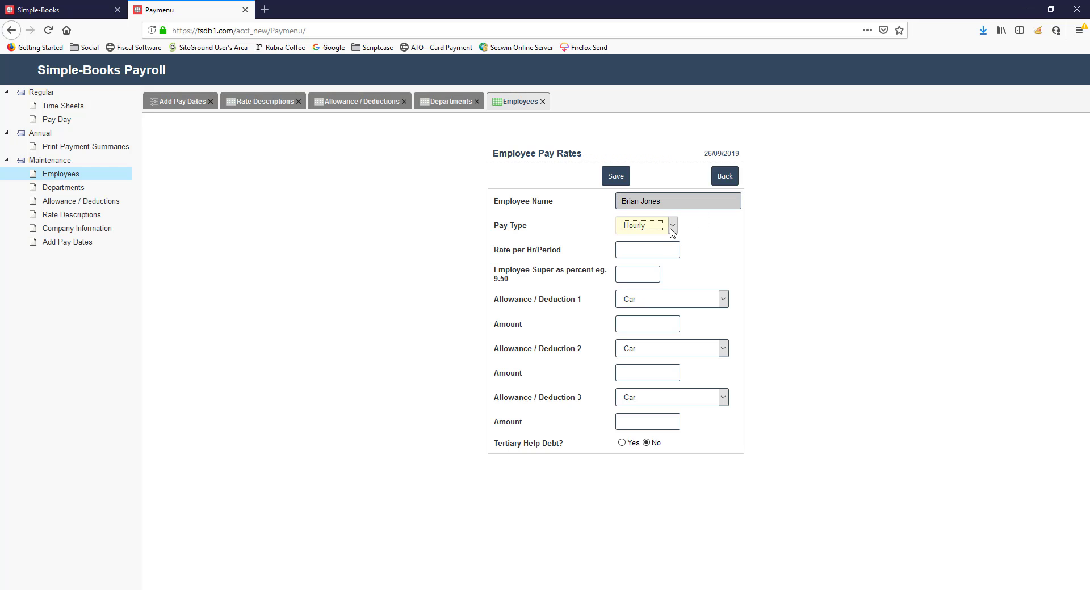
Keep the pay type as Hourly, set the rate to 35.00 and the employee super to 9.50 percent
{"action": "key", "text": "Tab"}
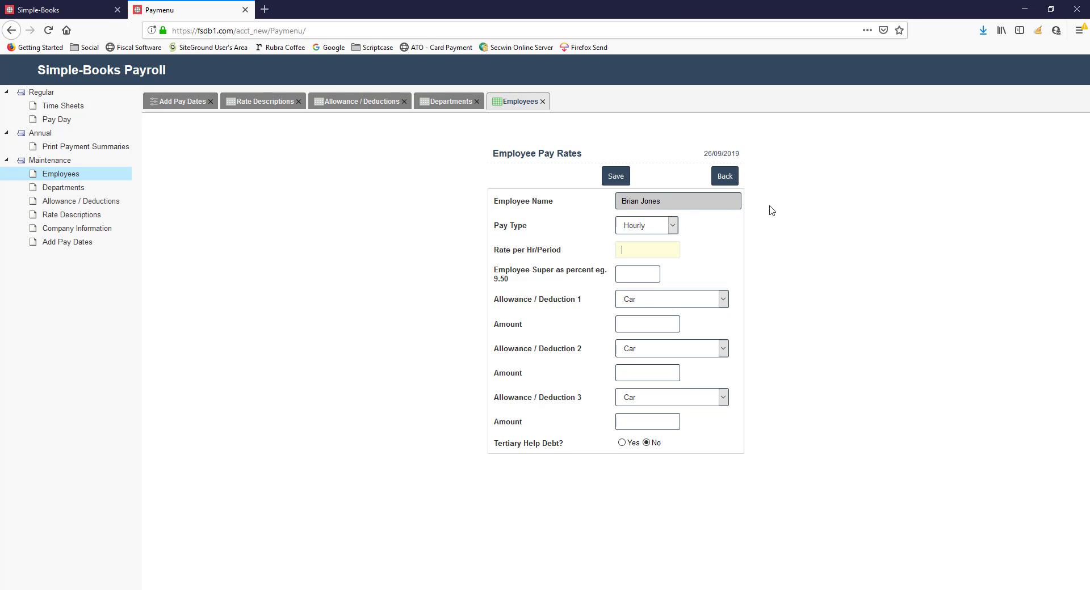
{"action": "type", "text": "35.00"}
{"action": "key", "text": "Tab"}
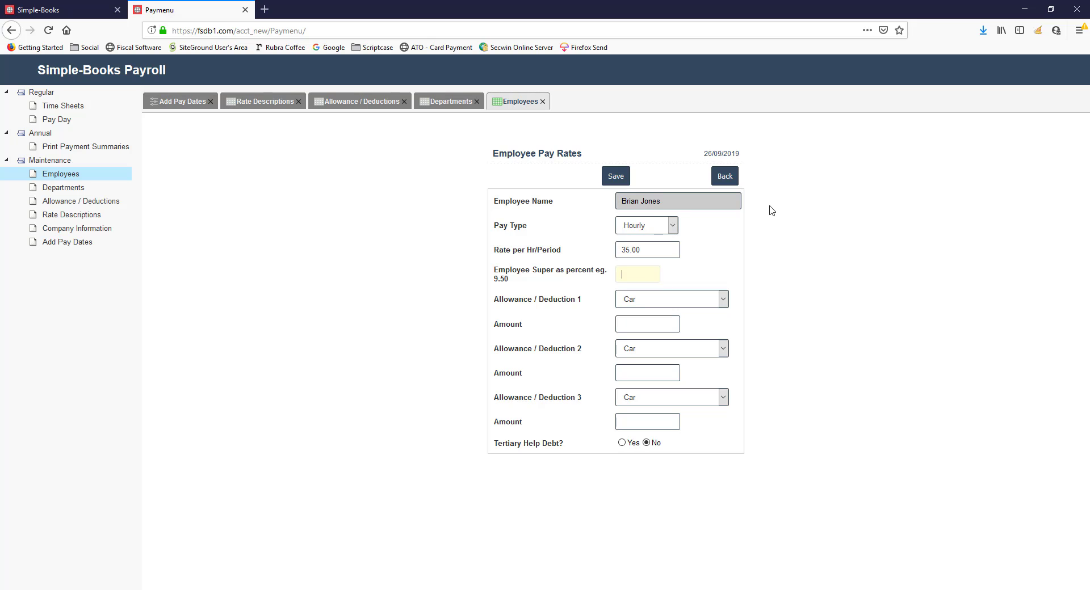
{"action": "type", "text": "9.50"}
{"action": "key", "text": "Tab"}
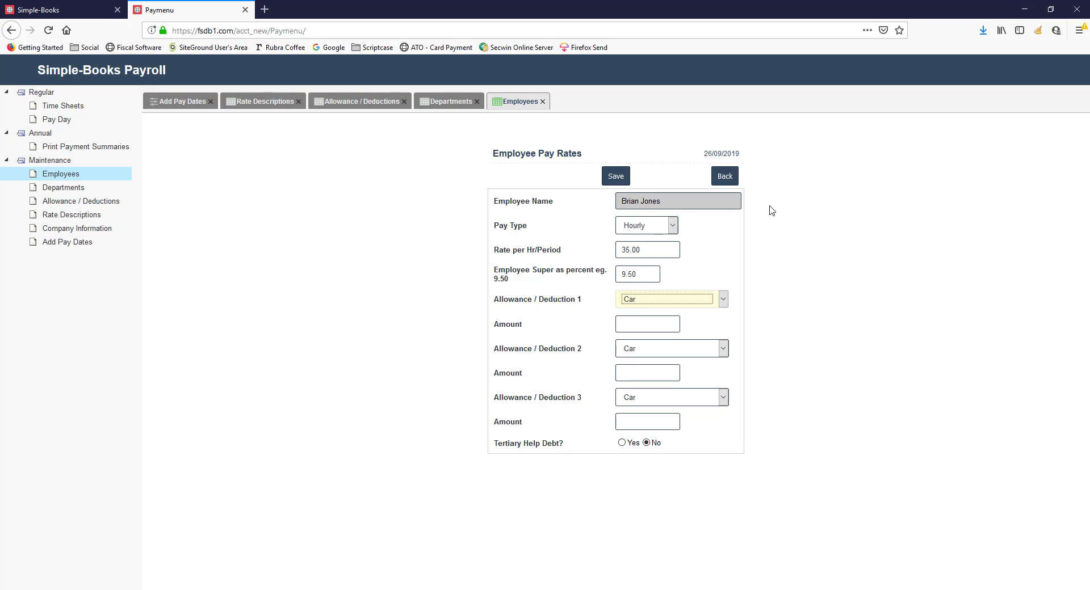
Keep Car as the first allowance / deduction, set its amount to 100 and save the employee's pay rates
{"action": "key", "text": "Tab"}
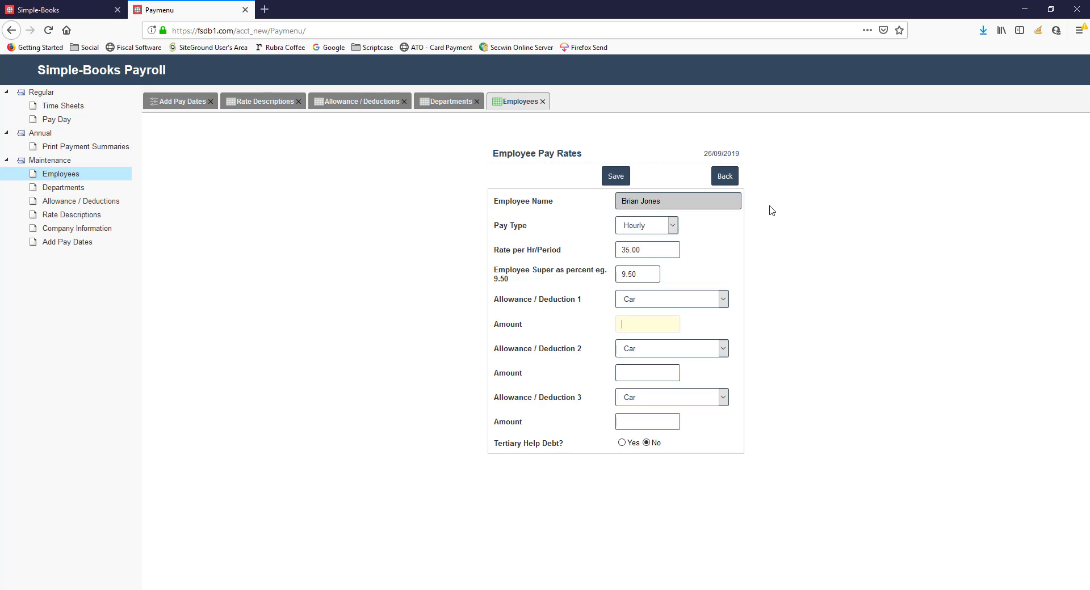
{"action": "type", "text": "100"}
{"action": "key", "text": "Tab"}
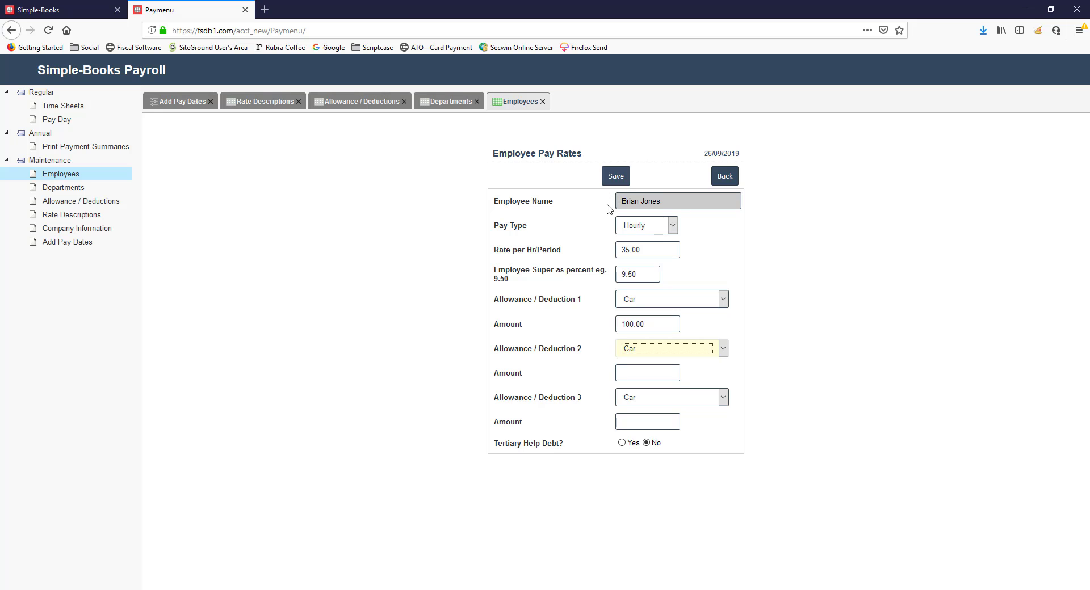
{"action": "left_click", "coordinate": [613, 176]}
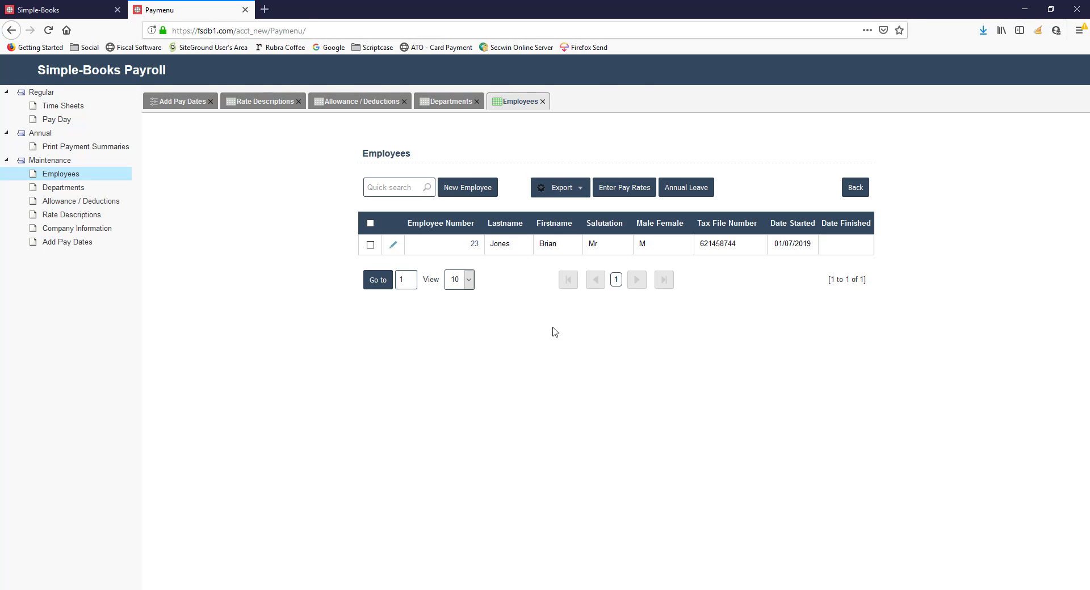